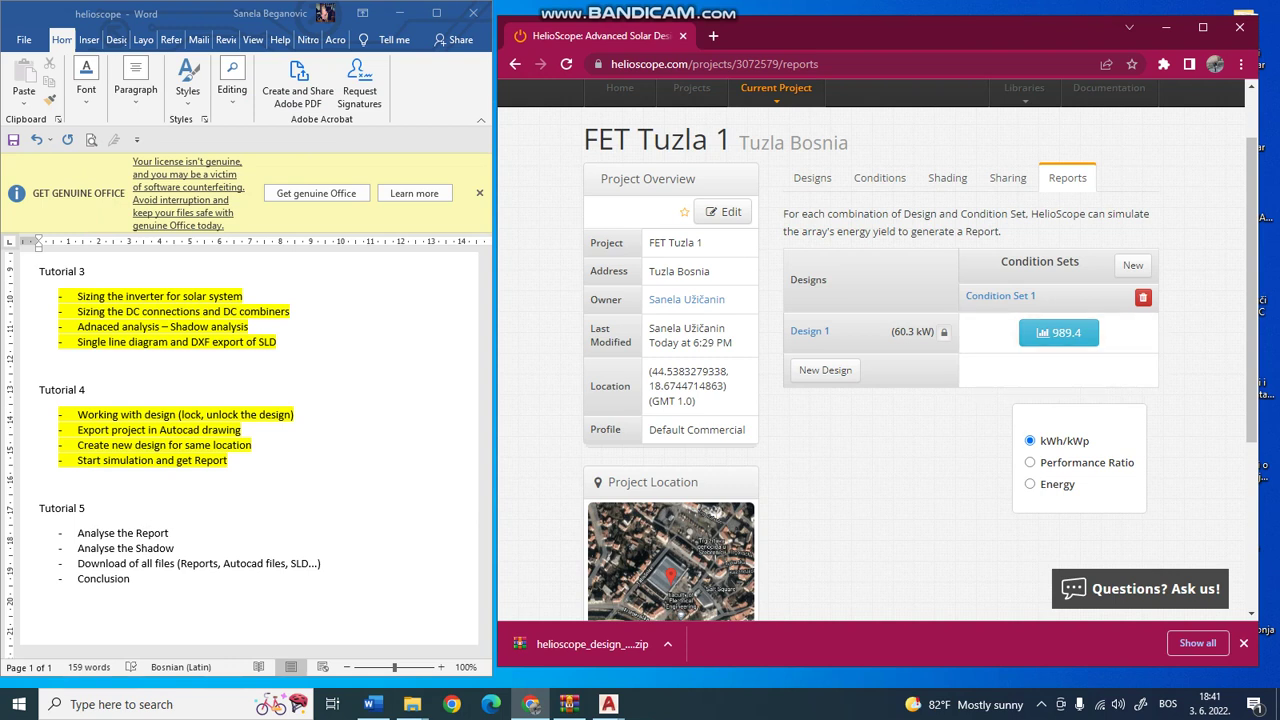
- Highlight the Word checklist line 'Analyse the Report' in yellow, then open the Design 1 production report
{"action": "left_click", "coordinate": [40, 508]}
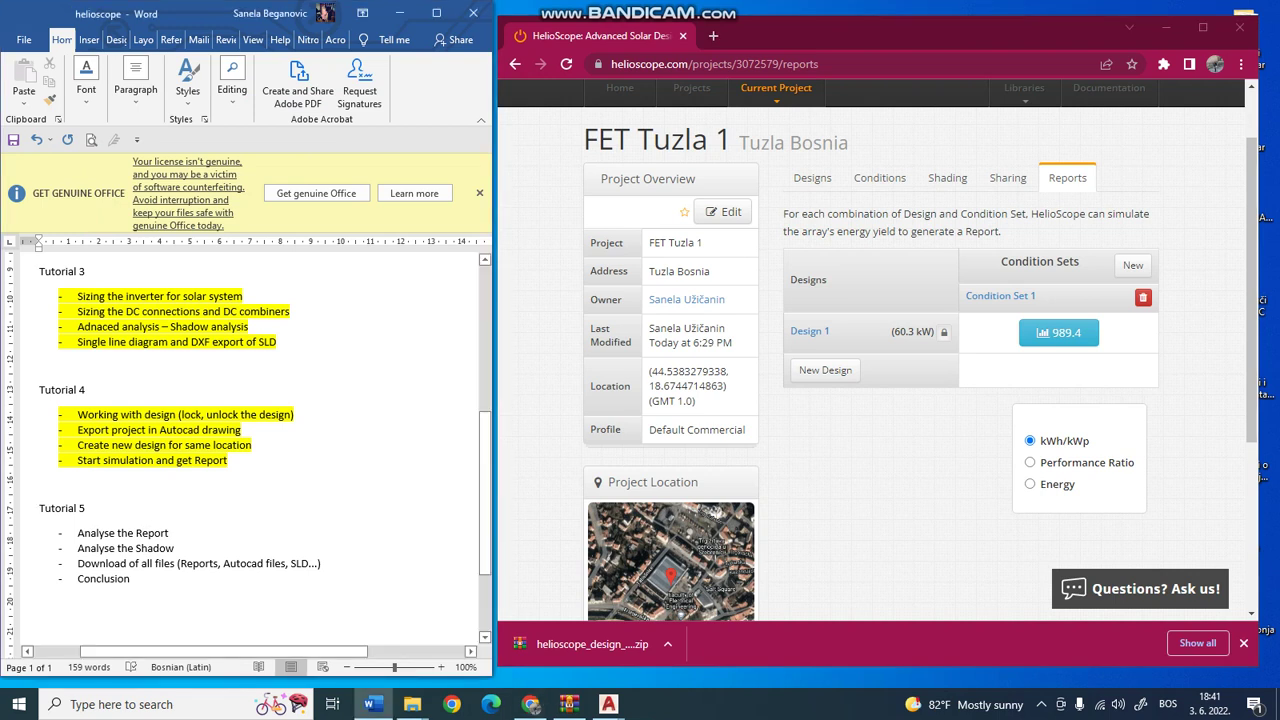
{"action": "left_click_drag", "start_coordinate": [172, 533], "coordinate": [77, 533]}
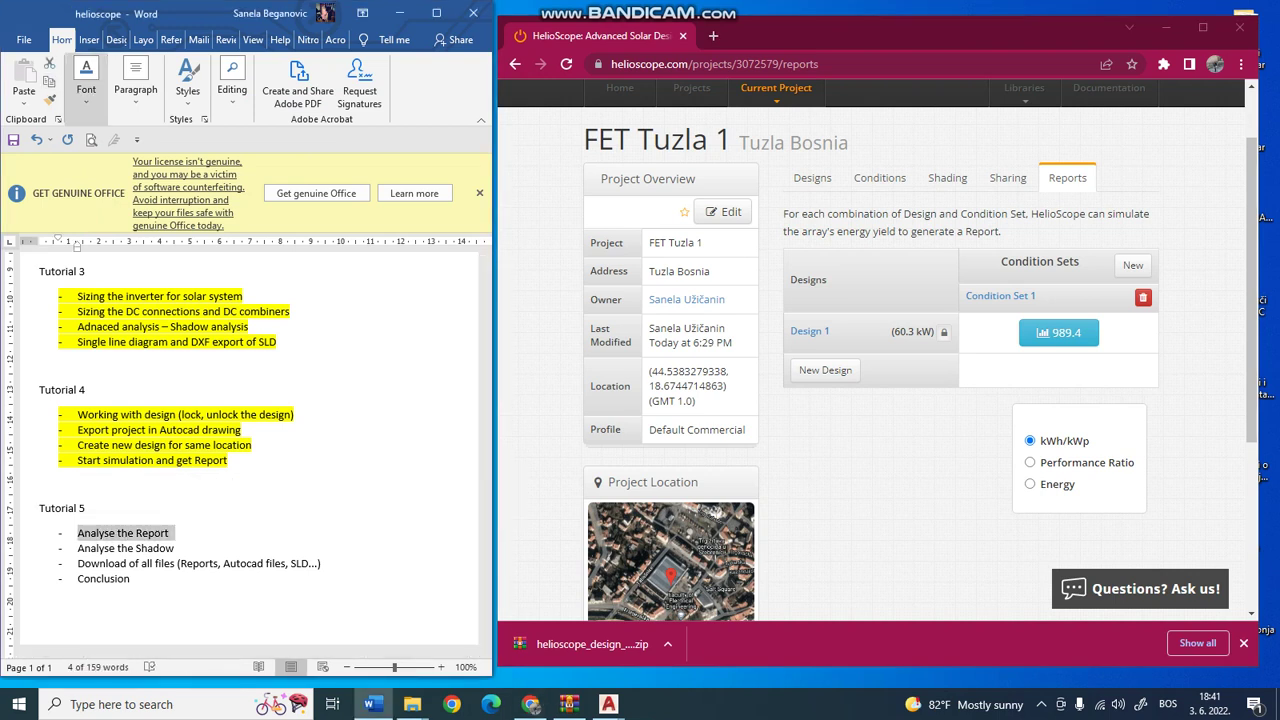
{"action": "left_click", "coordinate": [86, 80]}
{"action": "left_click", "coordinate": [256, 166]}
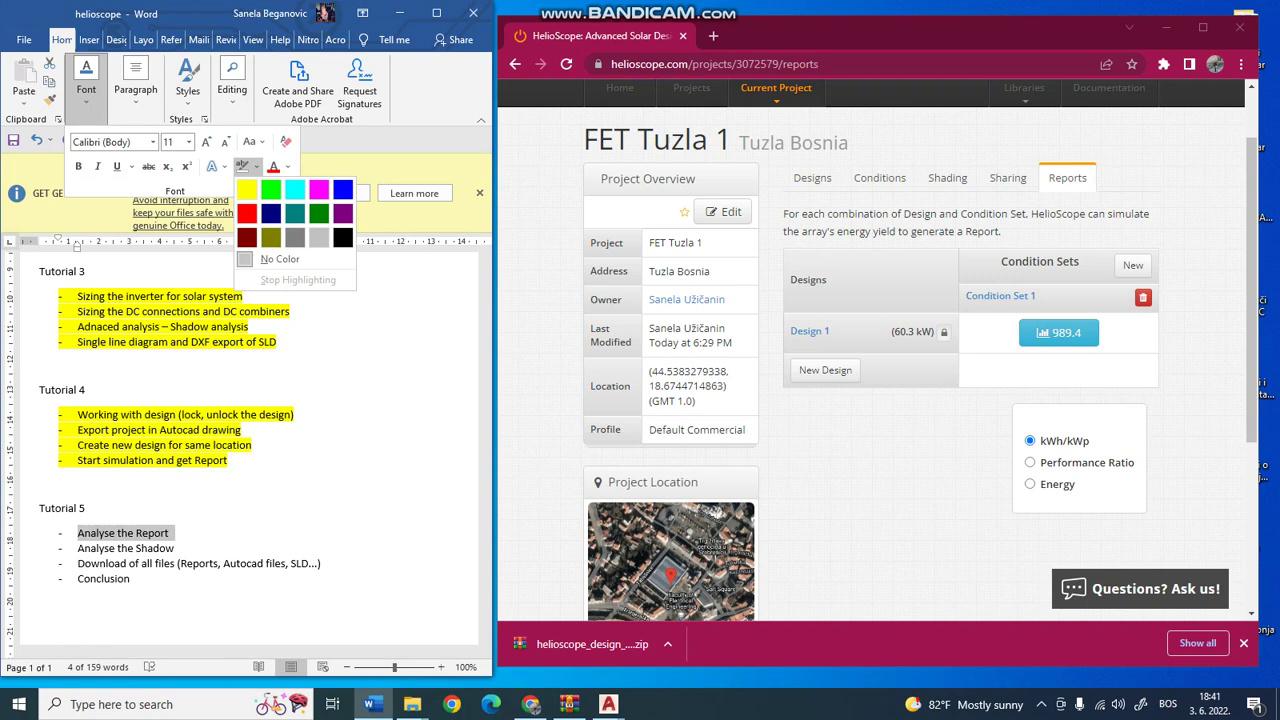
{"action": "left_click", "coordinate": [247, 189]}
{"action": "left_click", "coordinate": [242, 166]}
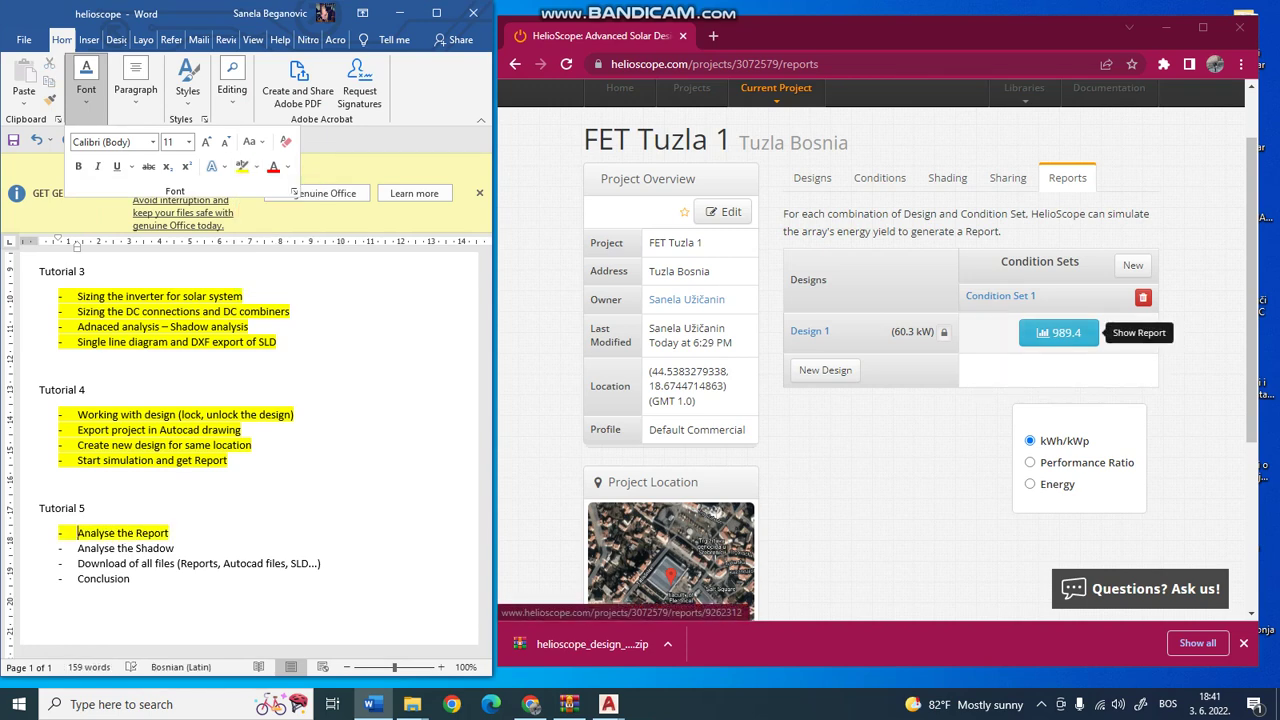
{"action": "left_click", "coordinate": [1060, 332]}
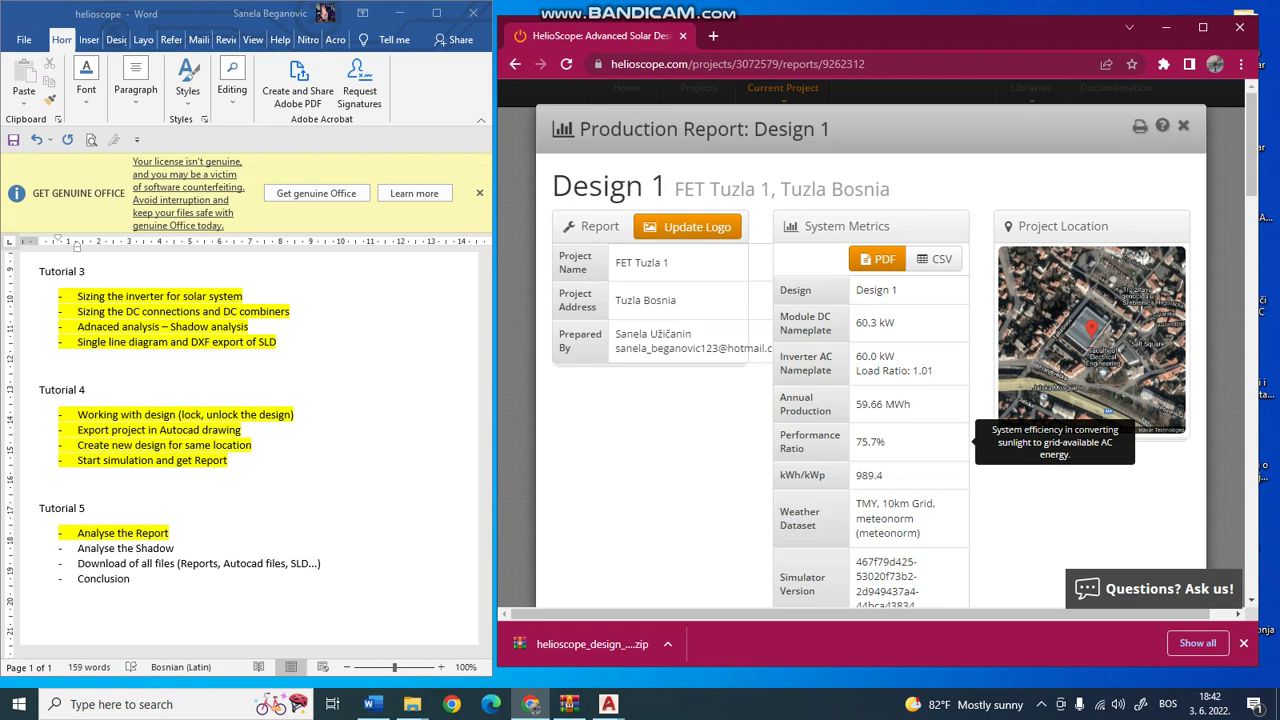
- Scroll through the System Metrics panel showing the 989.4 kWh/kWp yield
{"action": "scroll", "coordinate": [965, 440], "scroll_direction": "down", "scroll_amount": 1}
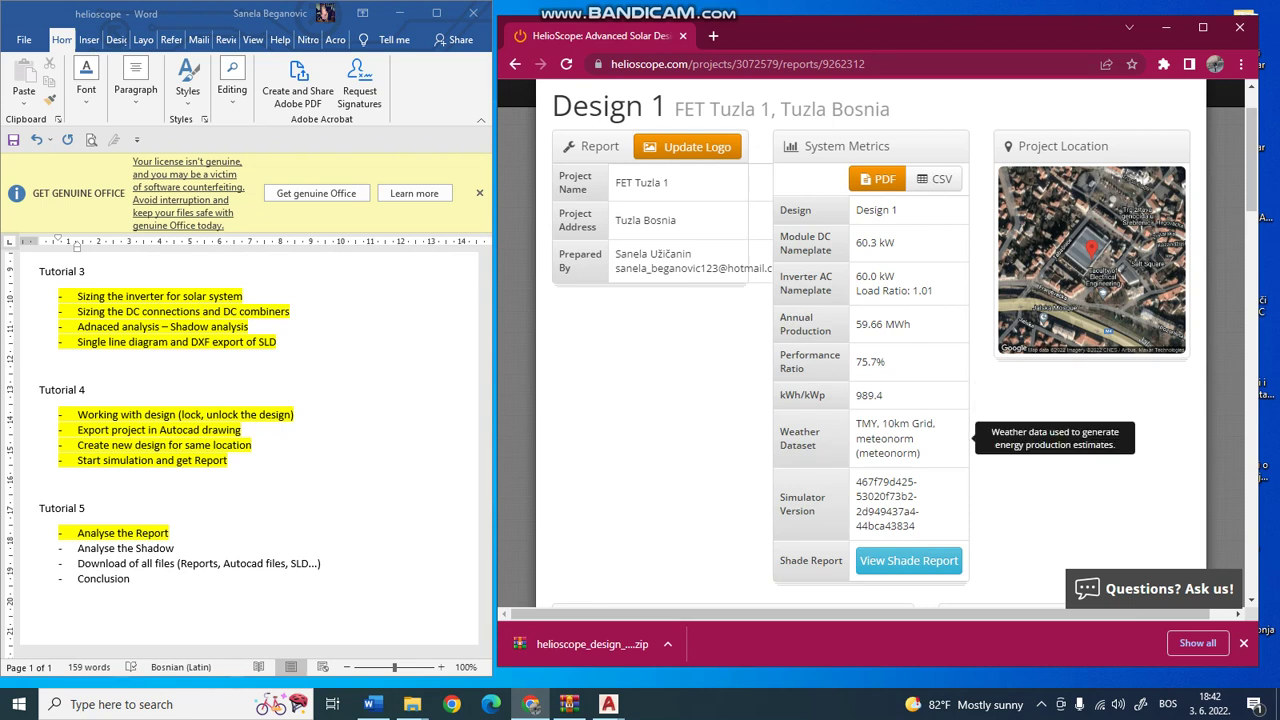
- Scroll down to the Monthly Production bar chart and Sources of System Loss pie chart
{"action": "scroll", "coordinate": [900, 400], "scroll_direction": "down", "scroll_amount": 1}
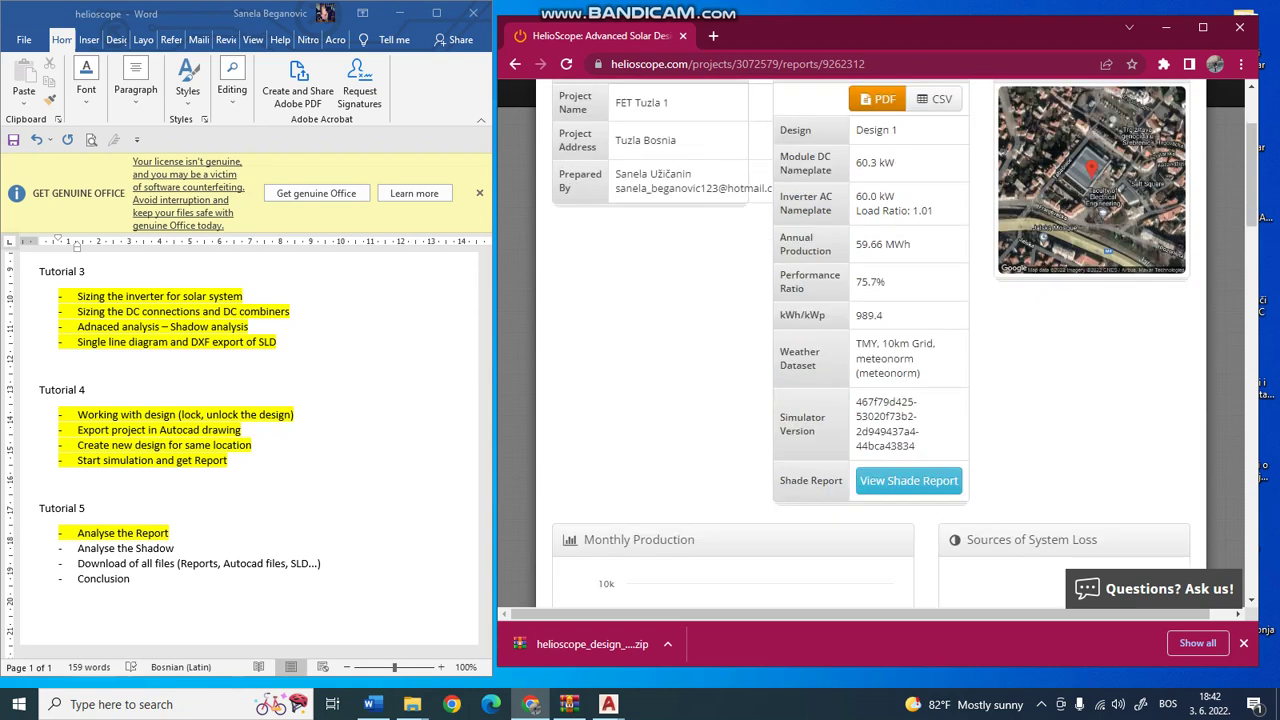
{"action": "scroll", "coordinate": [870, 350], "scroll_direction": "up", "scroll_amount": 2}
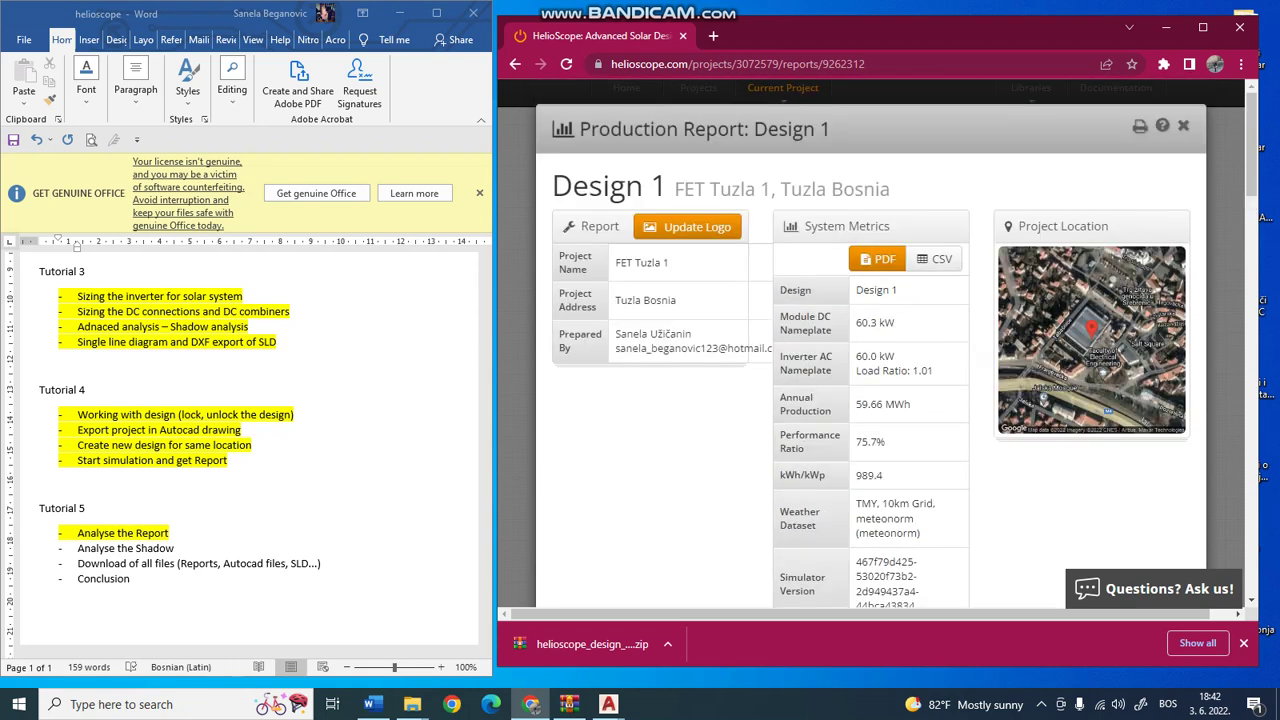
{"action": "scroll", "coordinate": [815, 370], "scroll_direction": "down", "scroll_amount": 5}
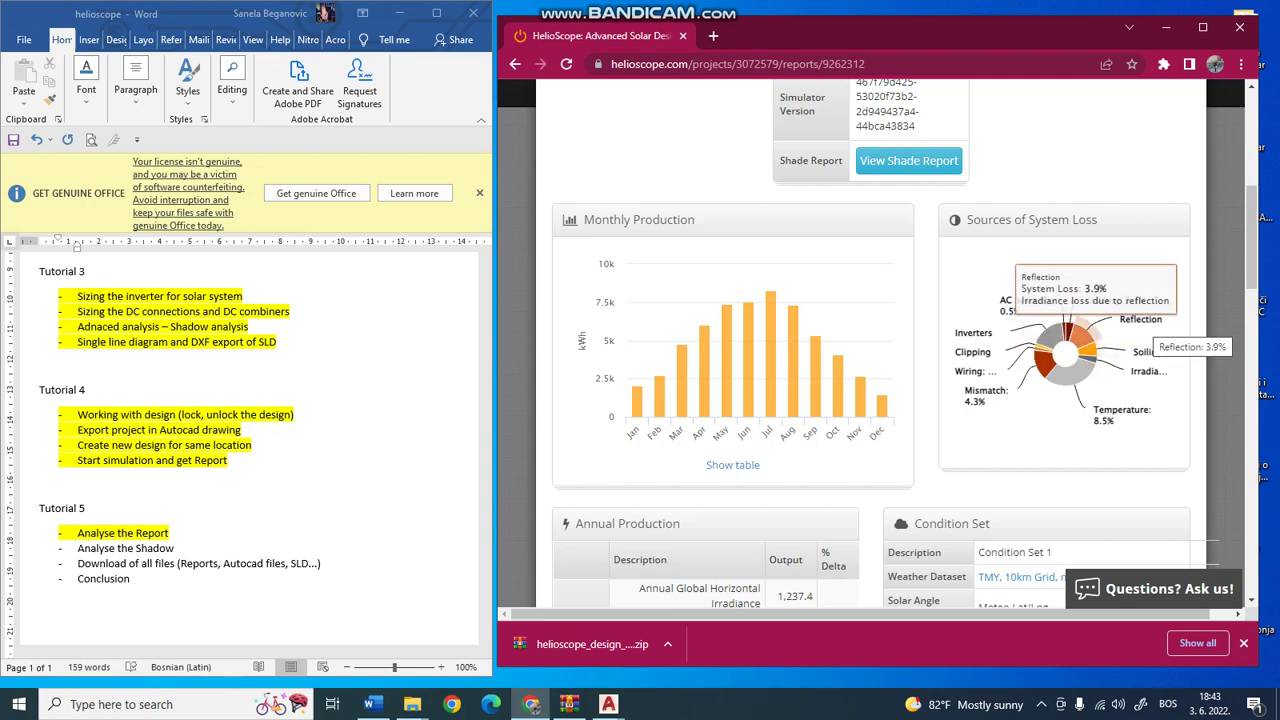
- Scroll through the Annual Production and Condition Set tables to Simulation Metrics and Module Characterizations
{"action": "scroll", "coordinate": [770, 300], "scroll_direction": "down", "scroll_amount": 1}
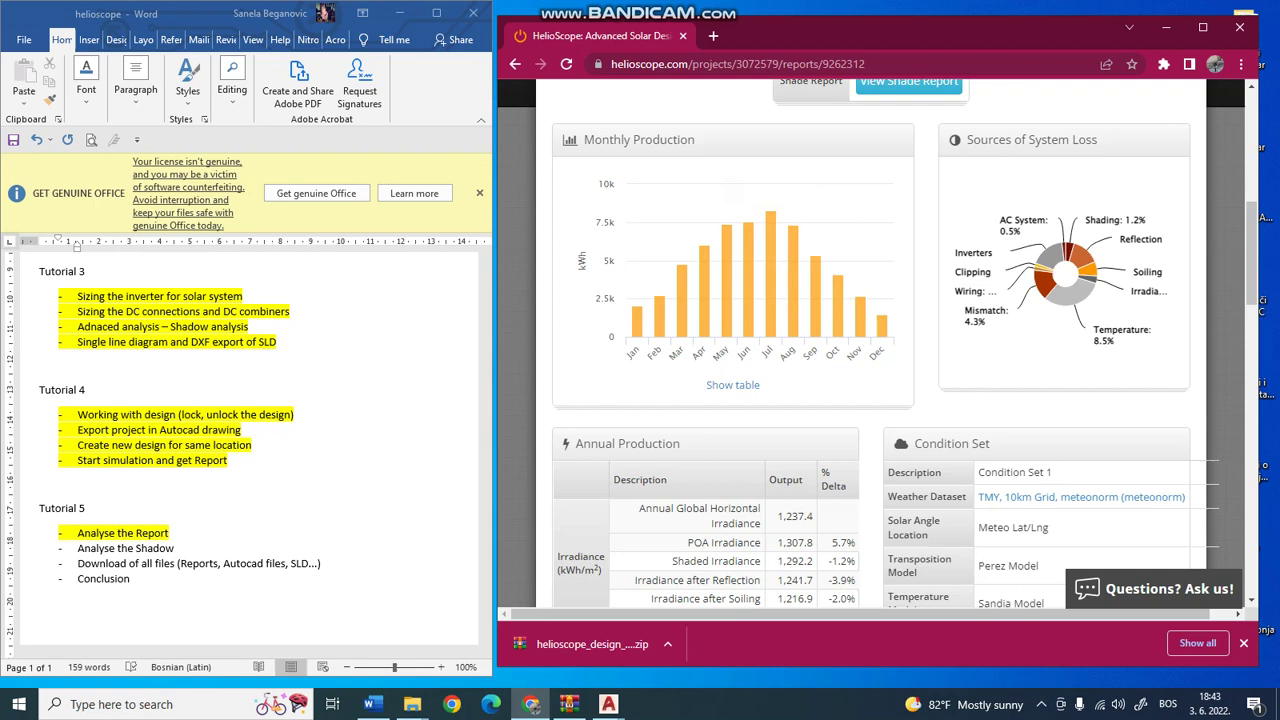
{"action": "scroll", "coordinate": [770, 230], "scroll_direction": "down", "scroll_amount": 1}
{"action": "scroll", "coordinate": [850, 420], "scroll_direction": "down", "scroll_amount": 1}
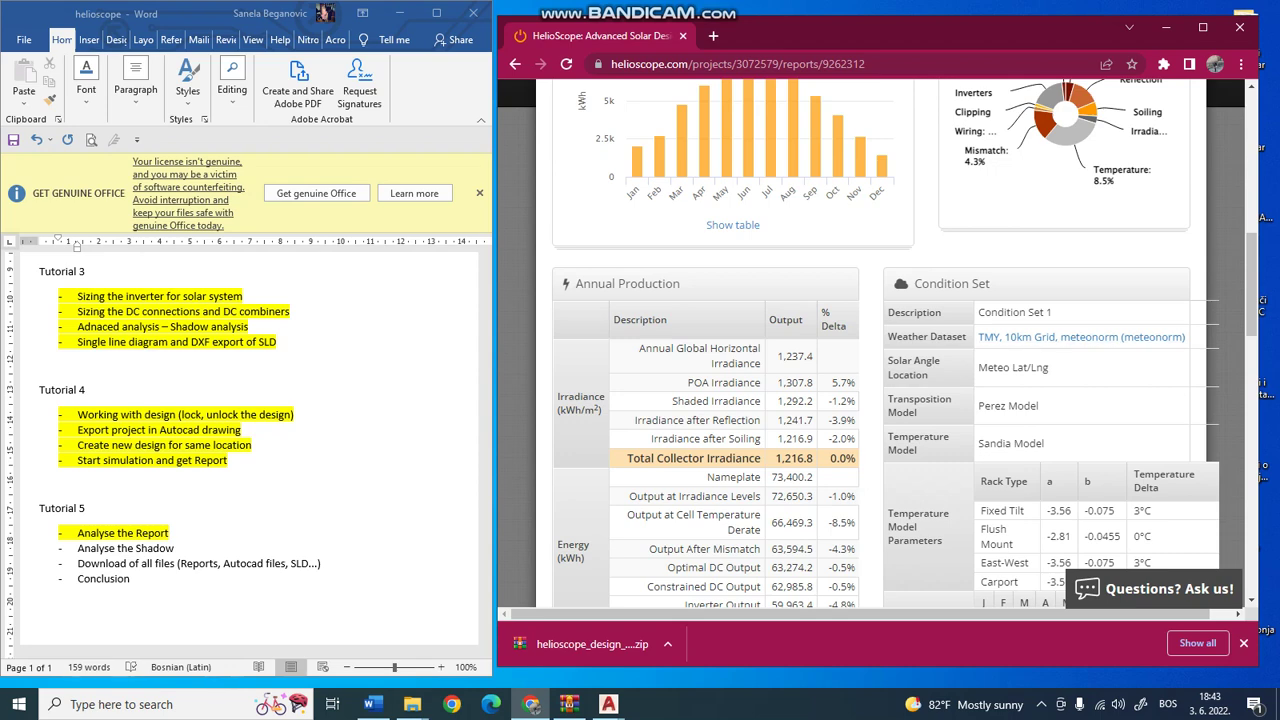
{"action": "scroll", "coordinate": [870, 350], "scroll_direction": "down", "scroll_amount": 1}
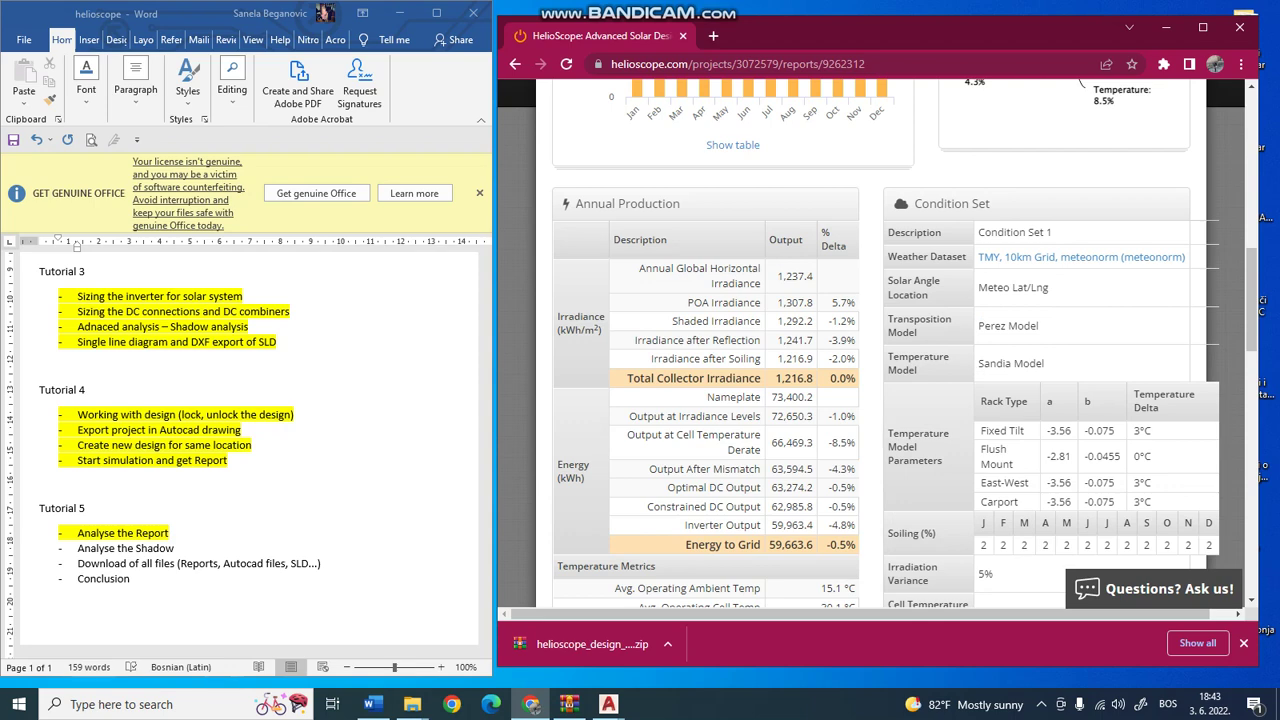
{"action": "scroll", "coordinate": [875, 340], "scroll_direction": "down", "scroll_amount": 2}
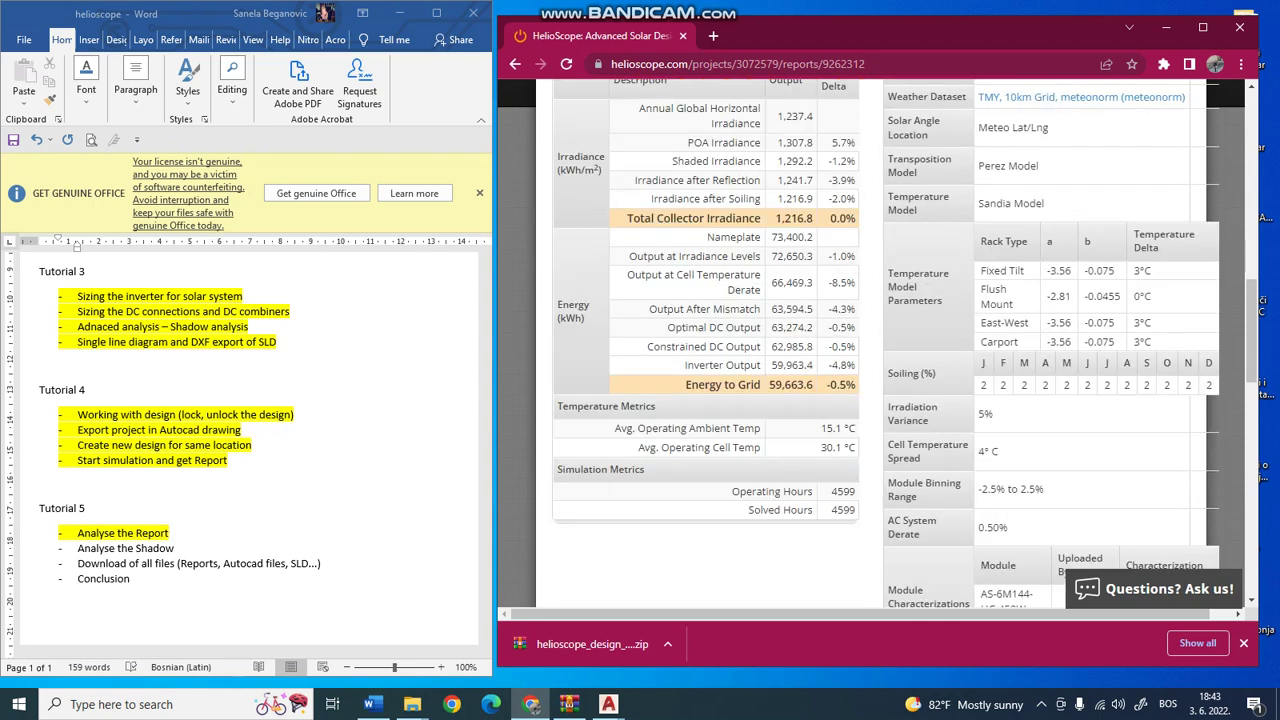
{"action": "scroll", "coordinate": [875, 340], "scroll_direction": "down", "scroll_amount": 1}
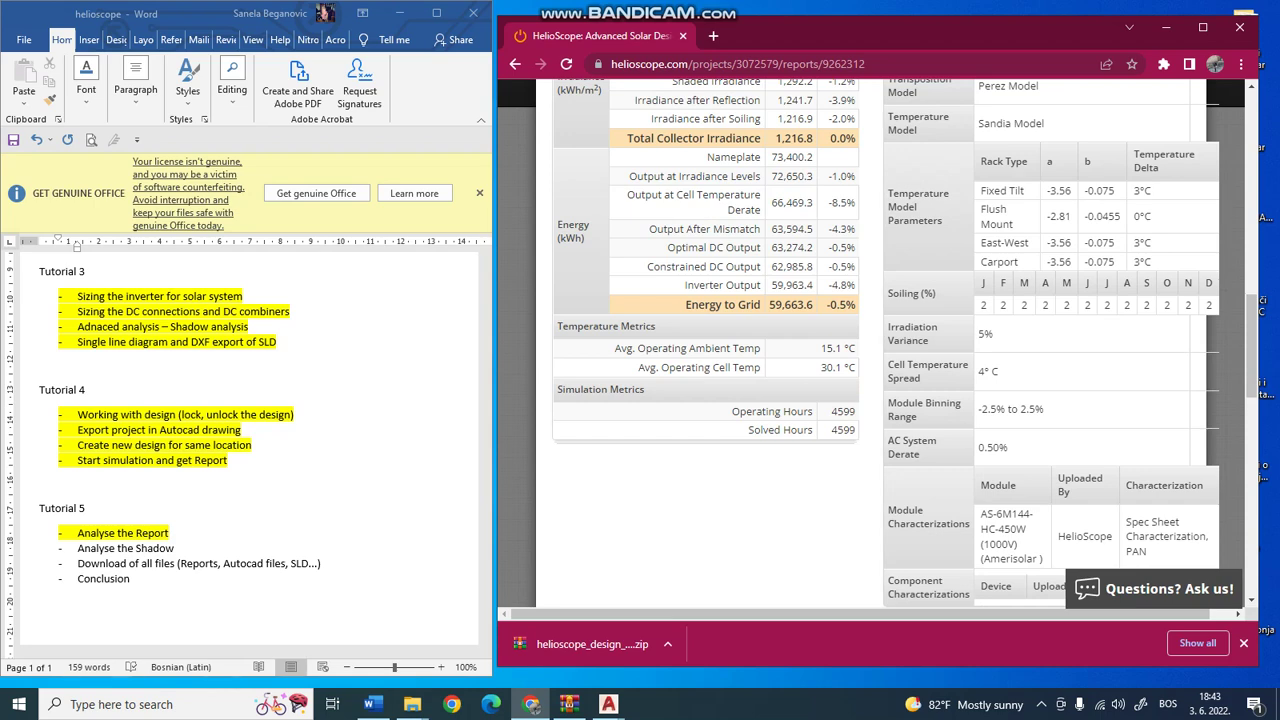
{"action": "scroll", "coordinate": [875, 340], "scroll_direction": "down", "scroll_amount": 1}
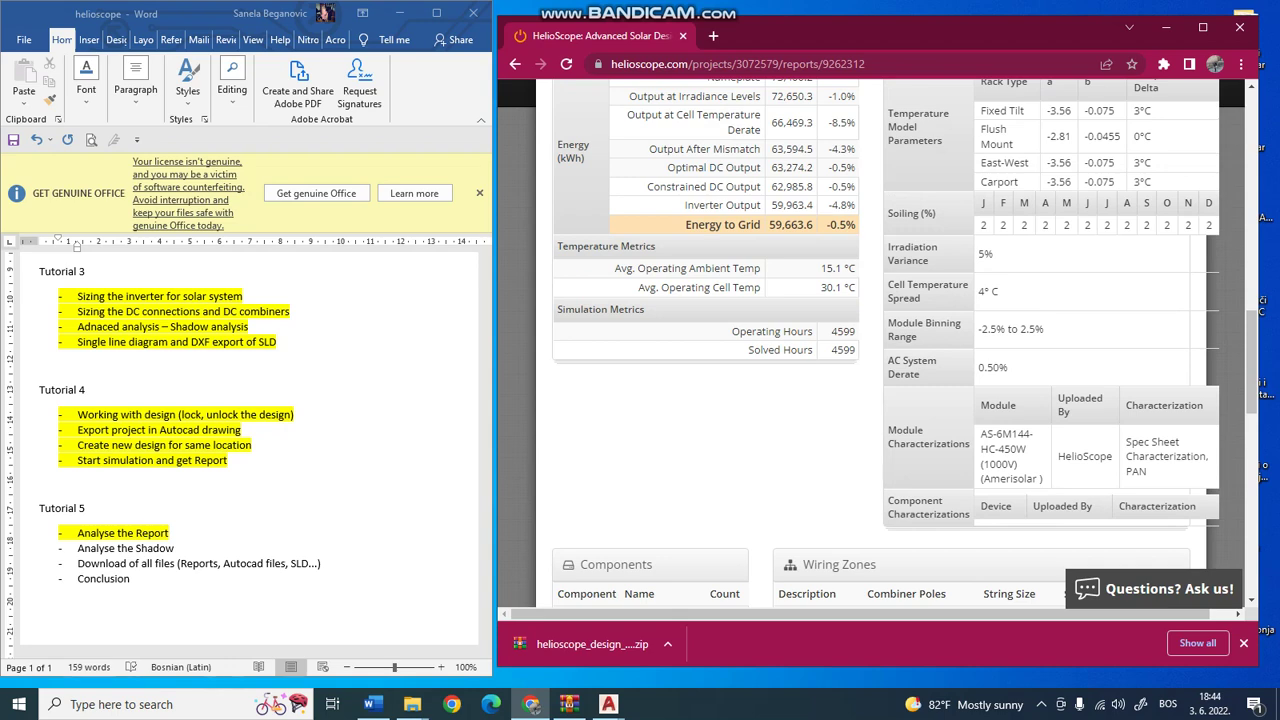
{"action": "scroll", "coordinate": [870, 350], "scroll_direction": "down", "scroll_amount": 2}
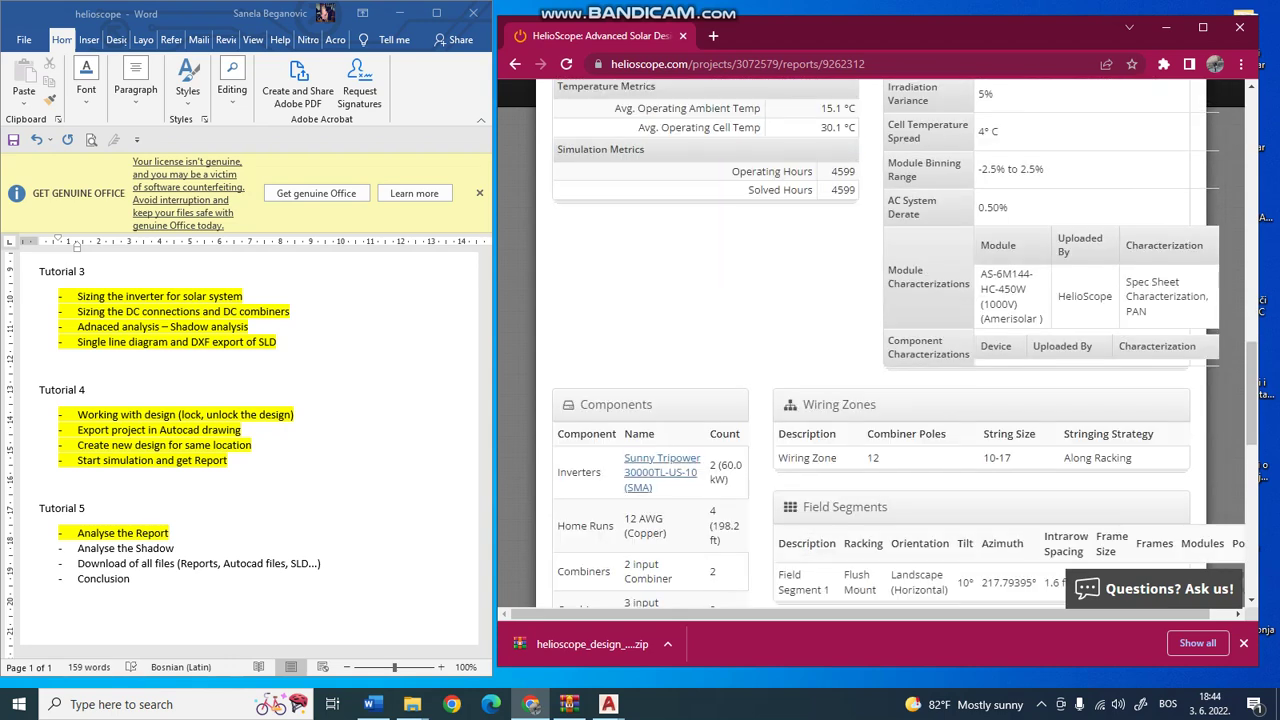
{"action": "scroll", "coordinate": [660, 470], "scroll_direction": "down", "scroll_amount": 2}
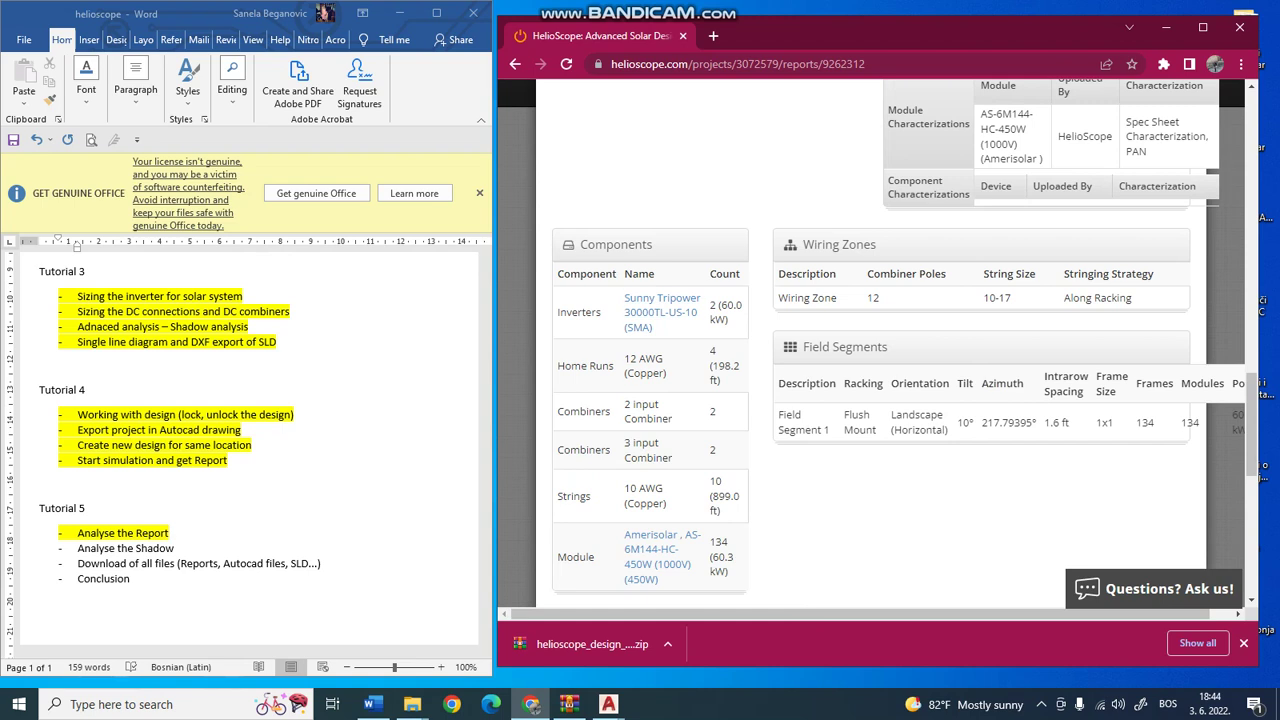
{"action": "scroll", "coordinate": [870, 350], "scroll_direction": "down", "scroll_amount": 1}
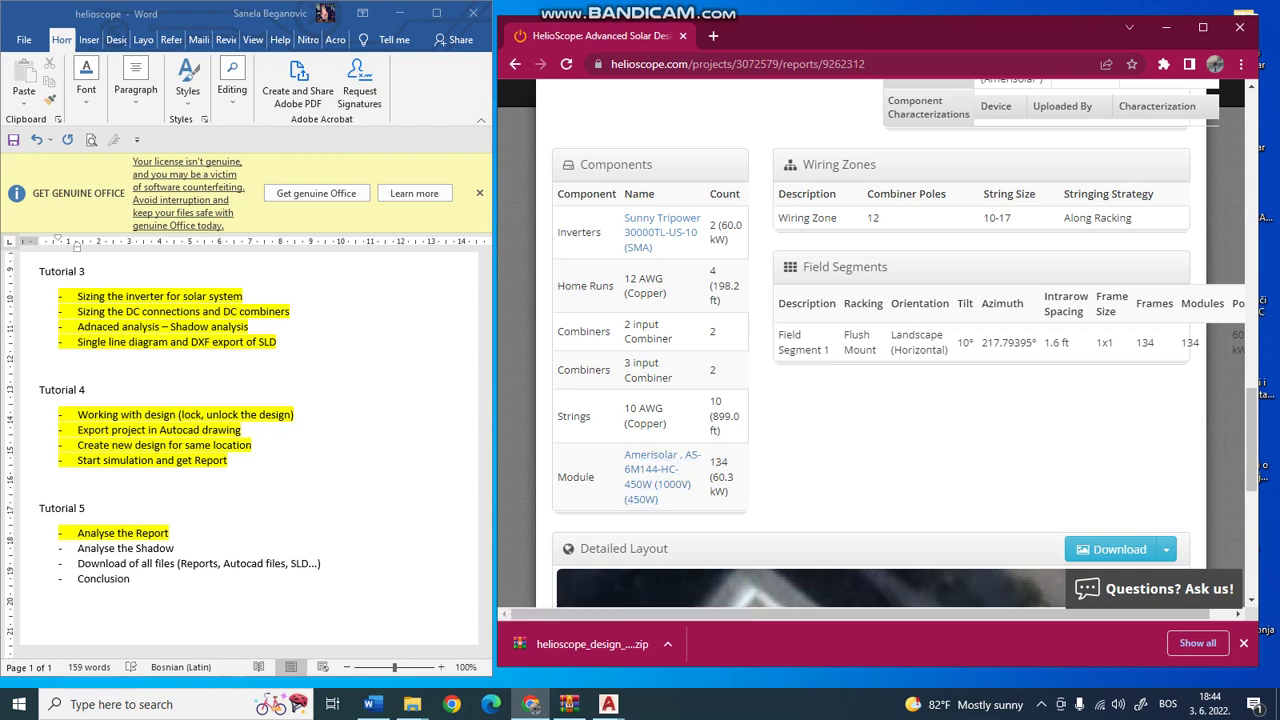
{"action": "scroll", "coordinate": [870, 400], "scroll_direction": "down", "scroll_amount": 3}
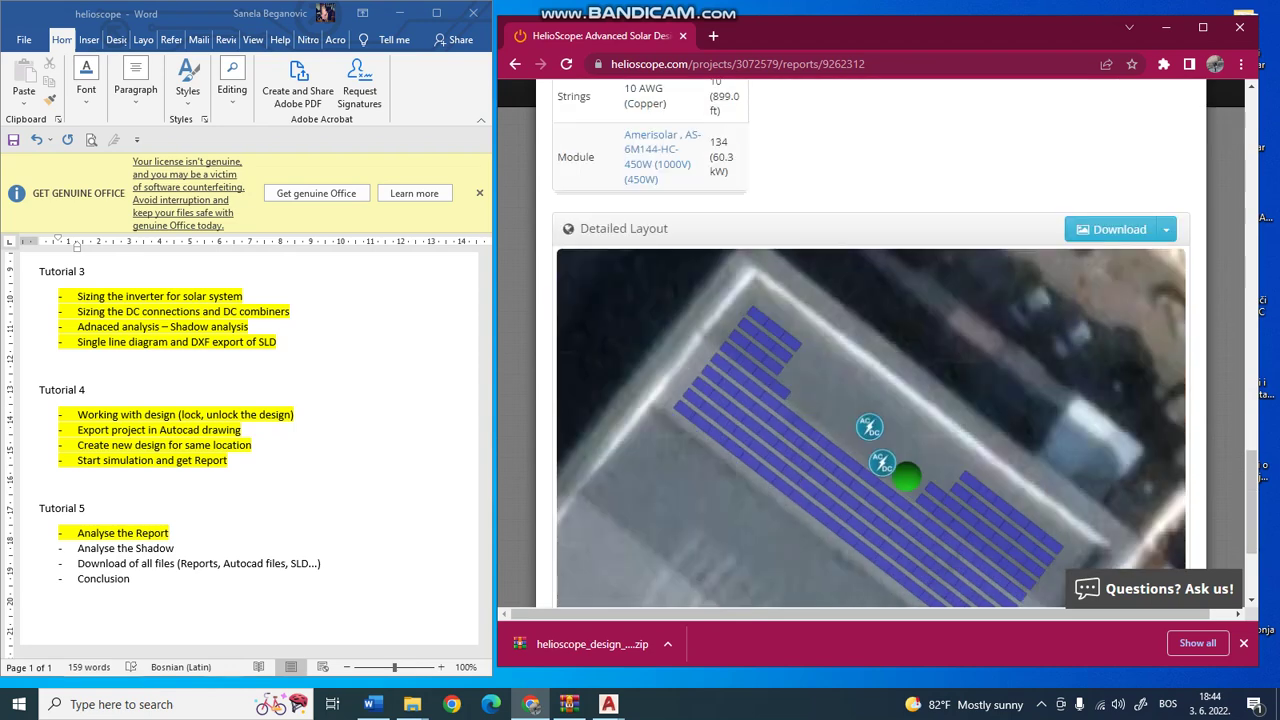
{"action": "scroll", "coordinate": [870, 400], "scroll_direction": "down", "scroll_amount": 2}
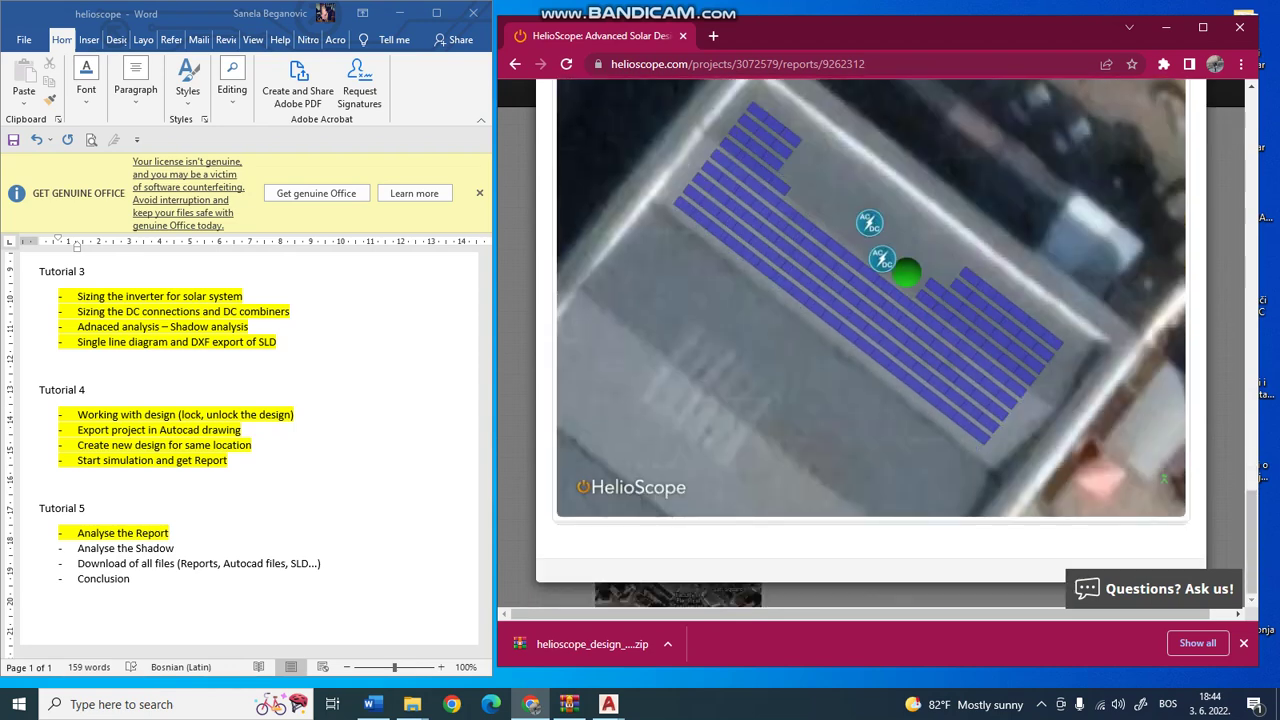
{"action": "scroll", "coordinate": [870, 340], "scroll_direction": "up", "scroll_amount": 5}
{"action": "scroll", "coordinate": [870, 340], "scroll_direction": "up", "scroll_amount": 5}
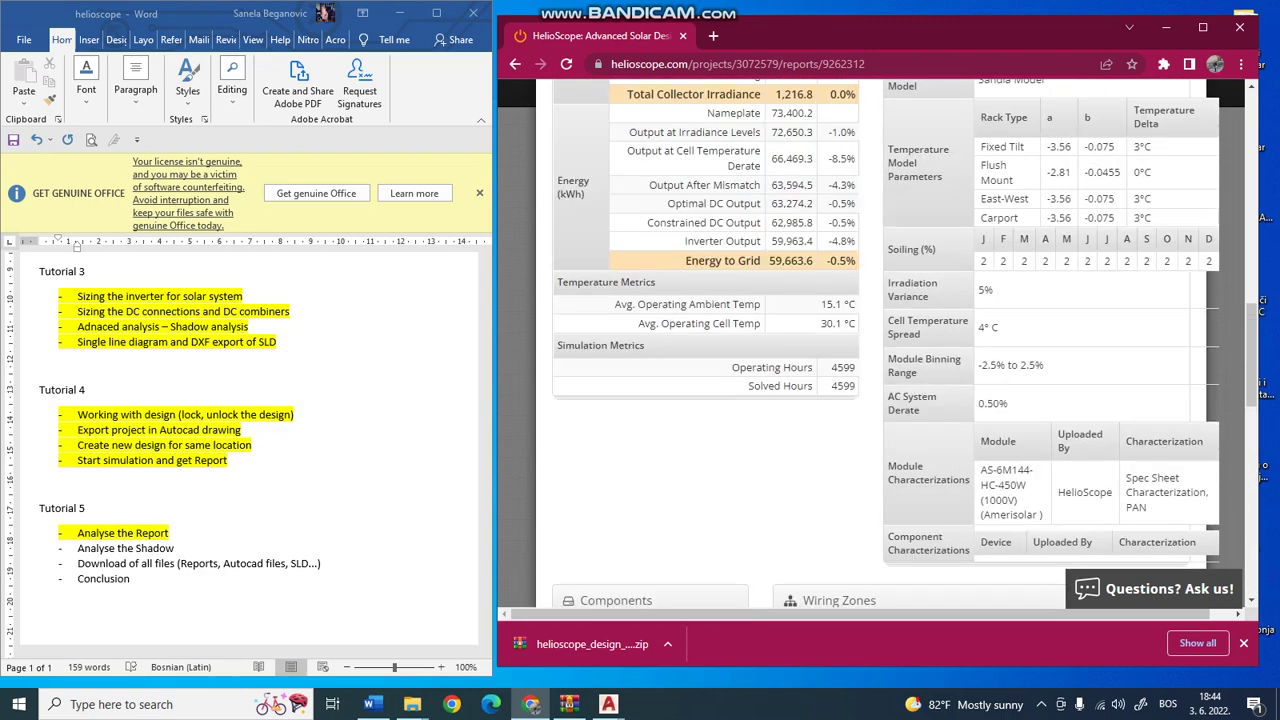
{"action": "scroll", "coordinate": [870, 340], "scroll_direction": "up", "scroll_amount": 10}
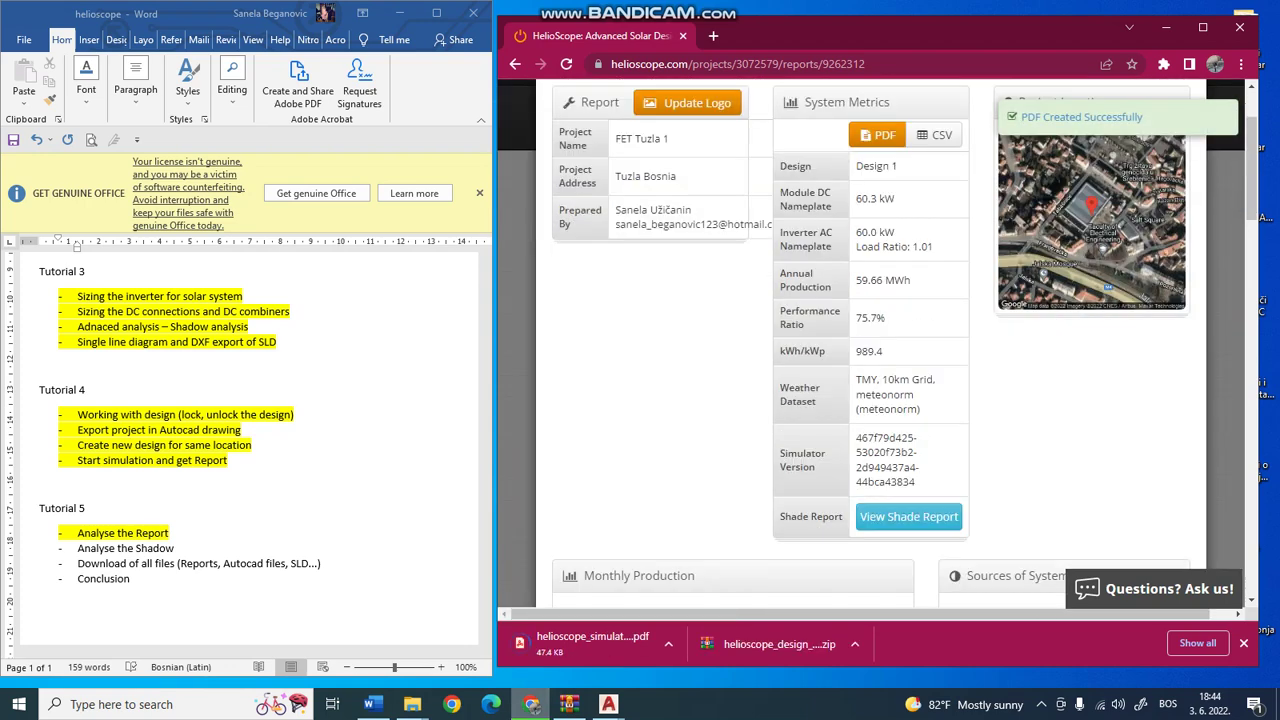
{"action": "scroll", "coordinate": [870, 345], "scroll_direction": "down", "scroll_amount": 7}
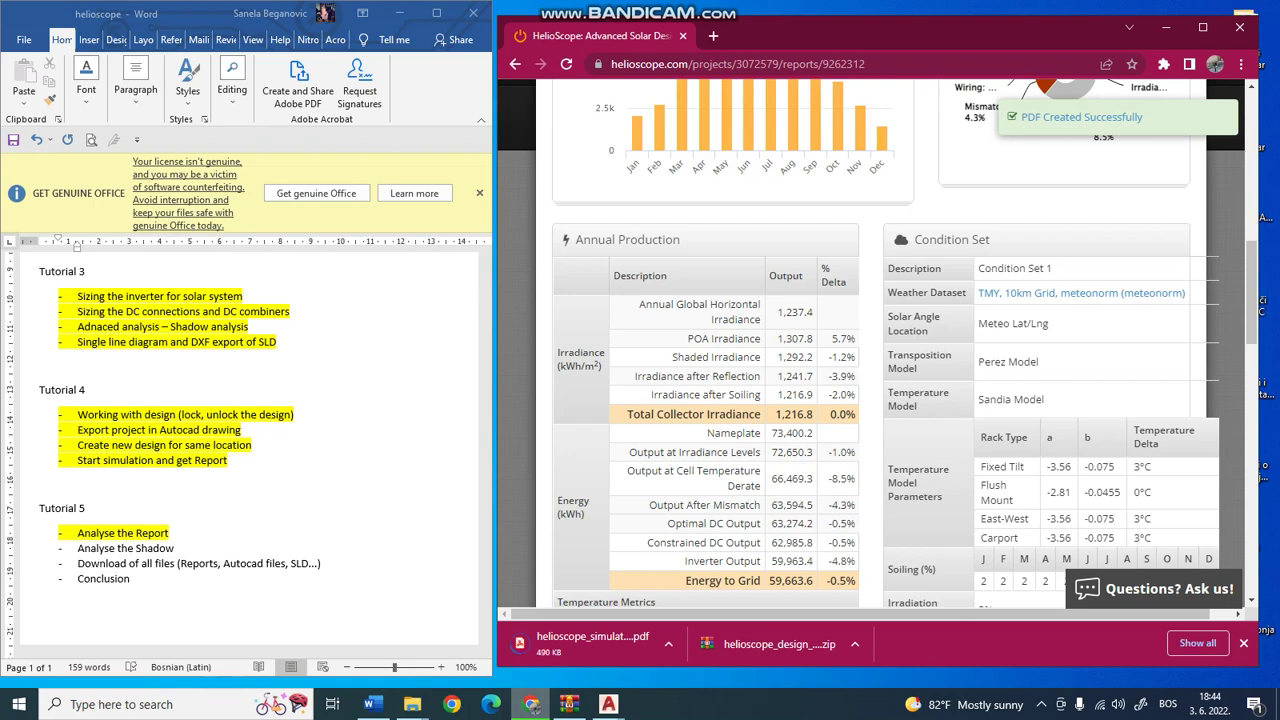
{"action": "scroll", "coordinate": [870, 345], "scroll_direction": "down", "scroll_amount": 3}
{"action": "scroll", "coordinate": [840, 340], "scroll_direction": "up", "scroll_amount": 7}
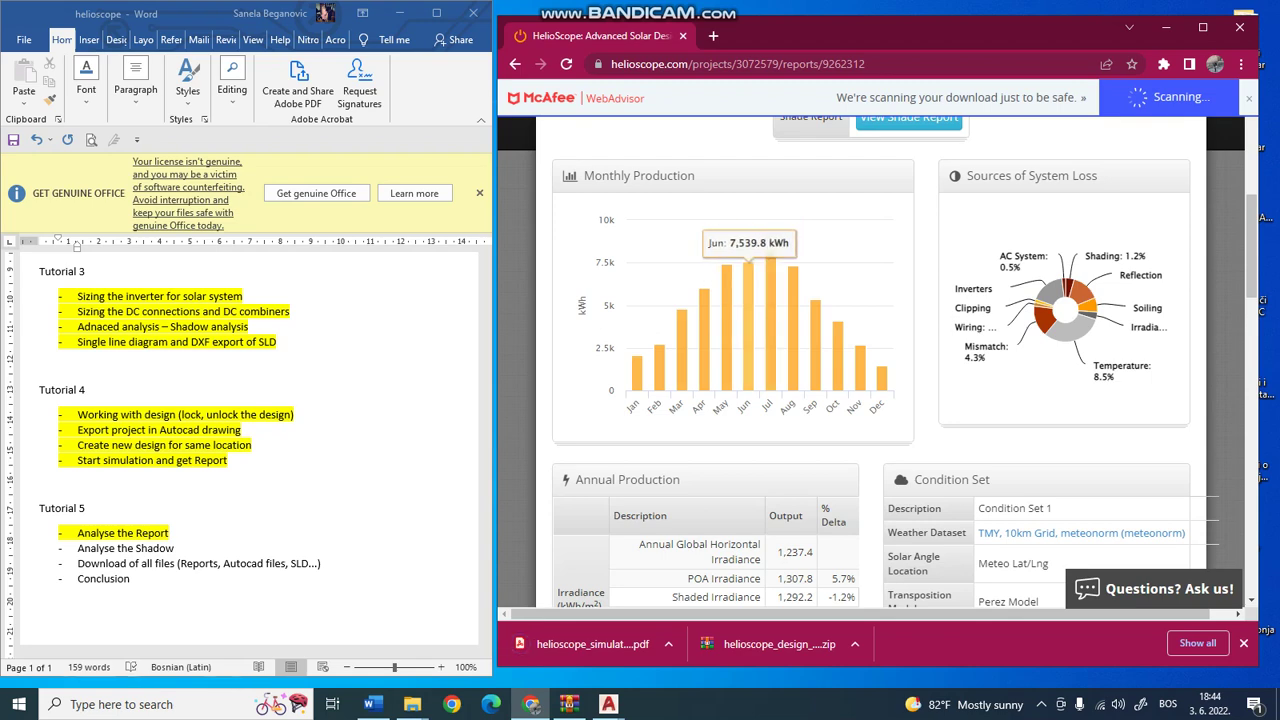
{"action": "scroll", "coordinate": [860, 340], "scroll_direction": "up", "scroll_amount": 5}
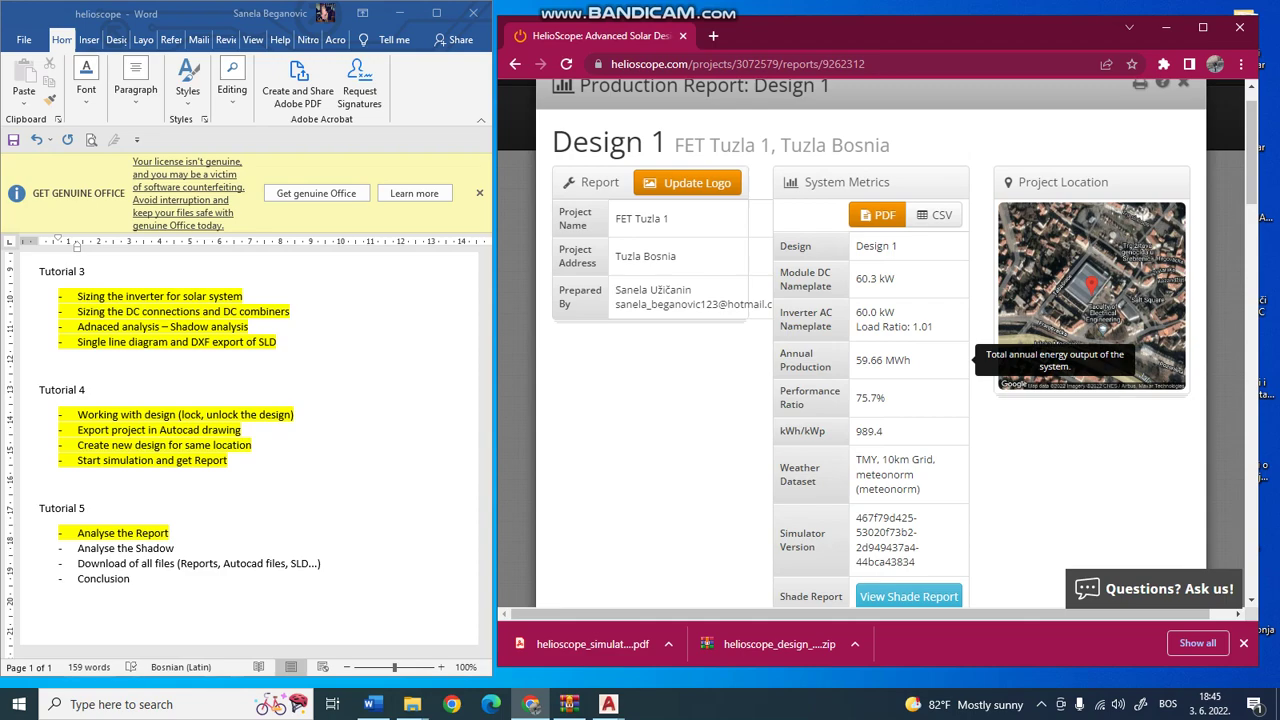
{"action": "scroll", "coordinate": [910, 360], "scroll_direction": "down", "scroll_amount": 15}
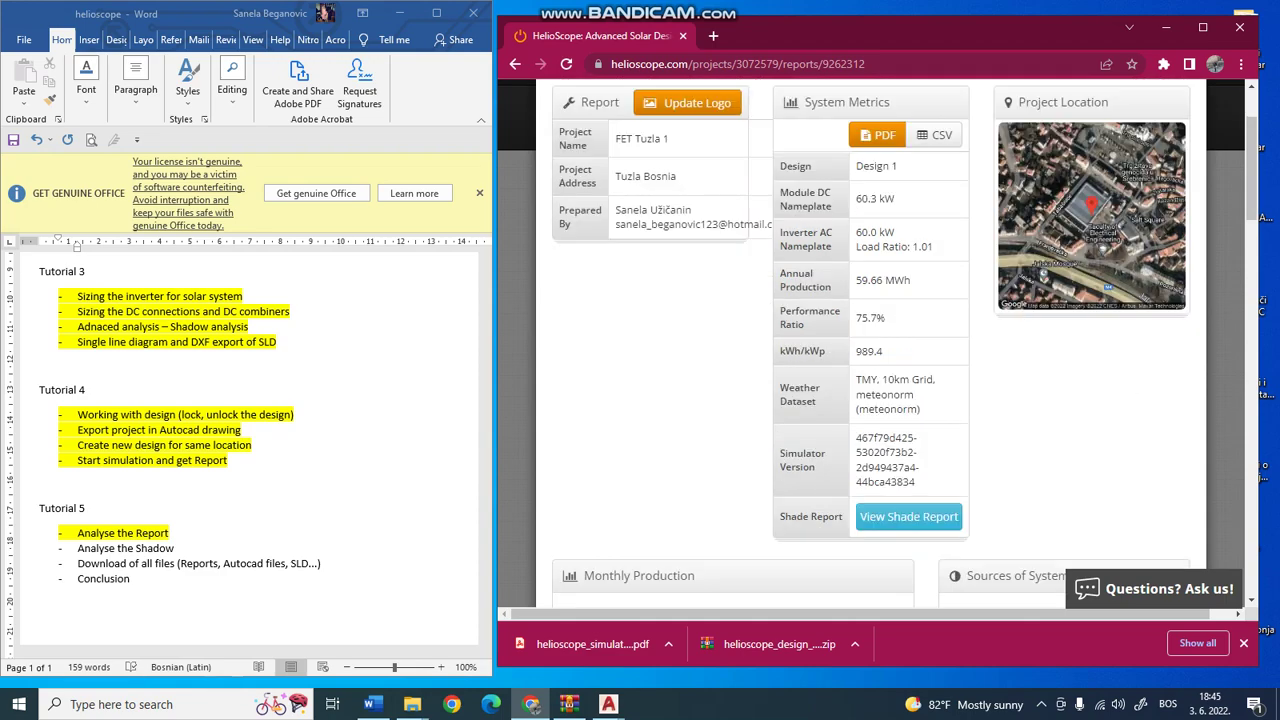
{"action": "scroll", "coordinate": [880, 340], "scroll_direction": "down", "scroll_amount": 10}
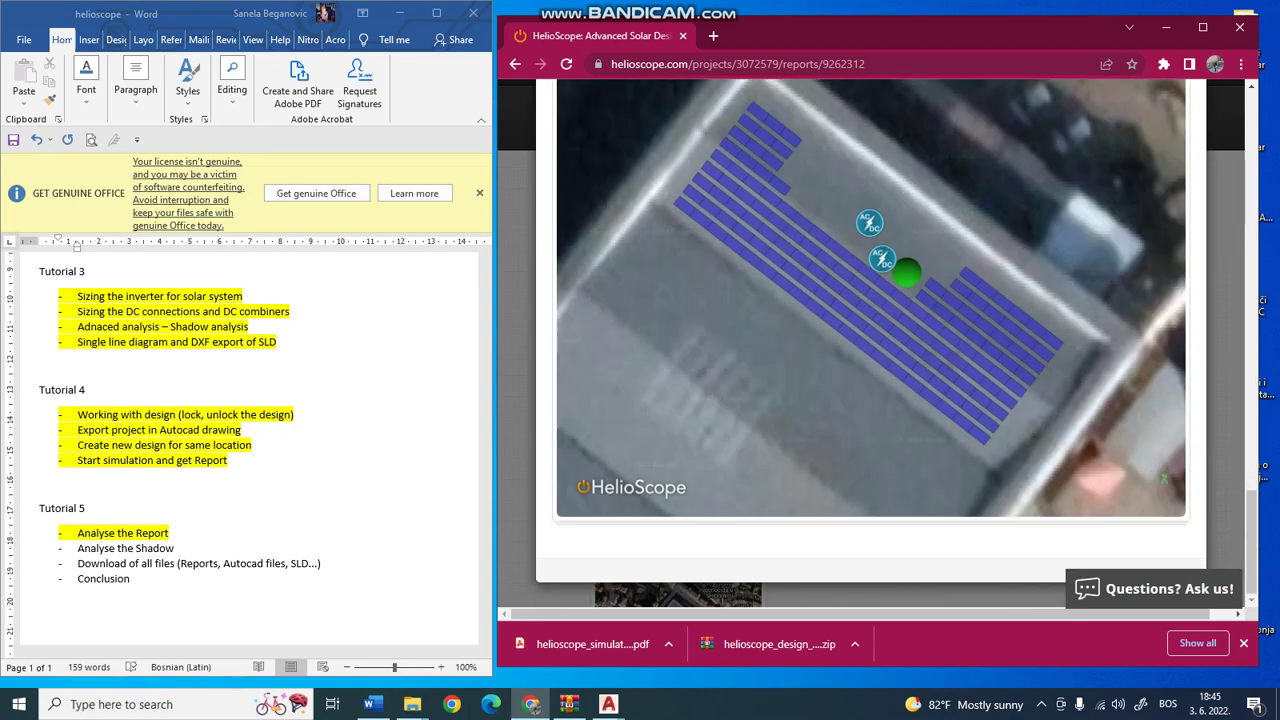
{"action": "scroll", "coordinate": [870, 345], "scroll_direction": "up", "scroll_amount": 8}
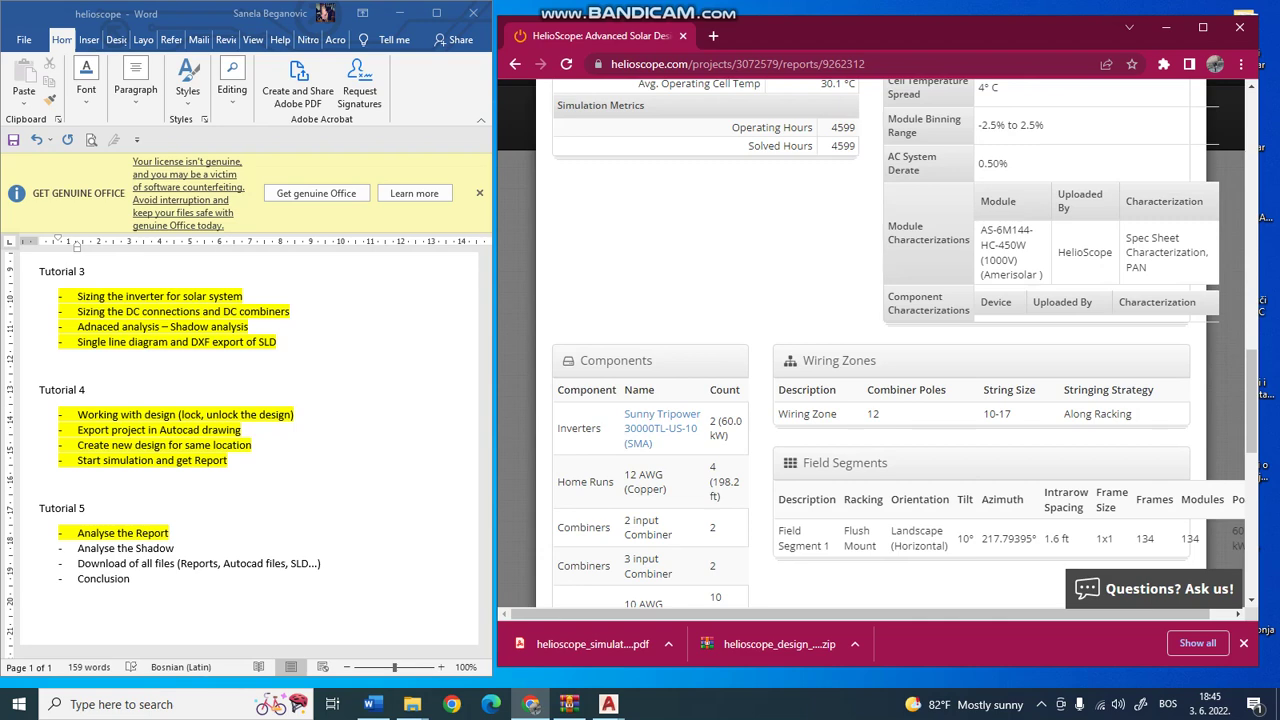
{"action": "scroll", "coordinate": [880, 345], "scroll_direction": "up", "scroll_amount": 10}
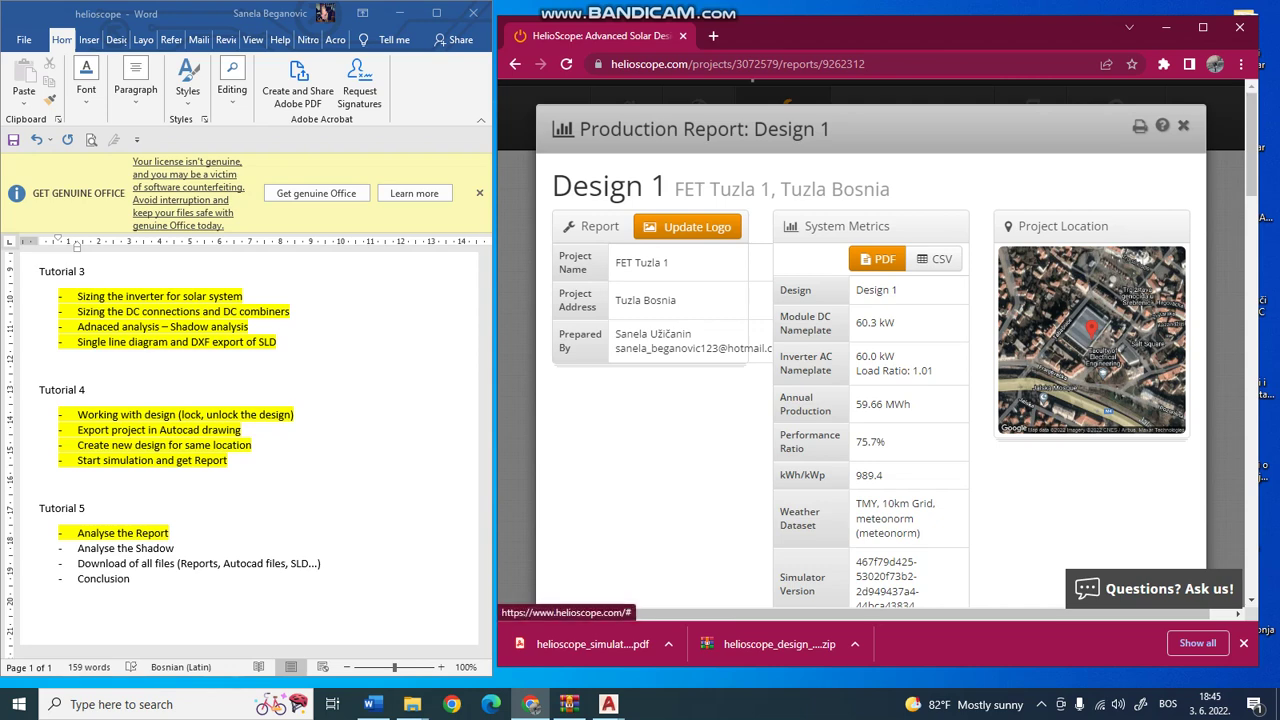
{"action": "scroll", "coordinate": [870, 350], "scroll_direction": "down", "scroll_amount": 2}
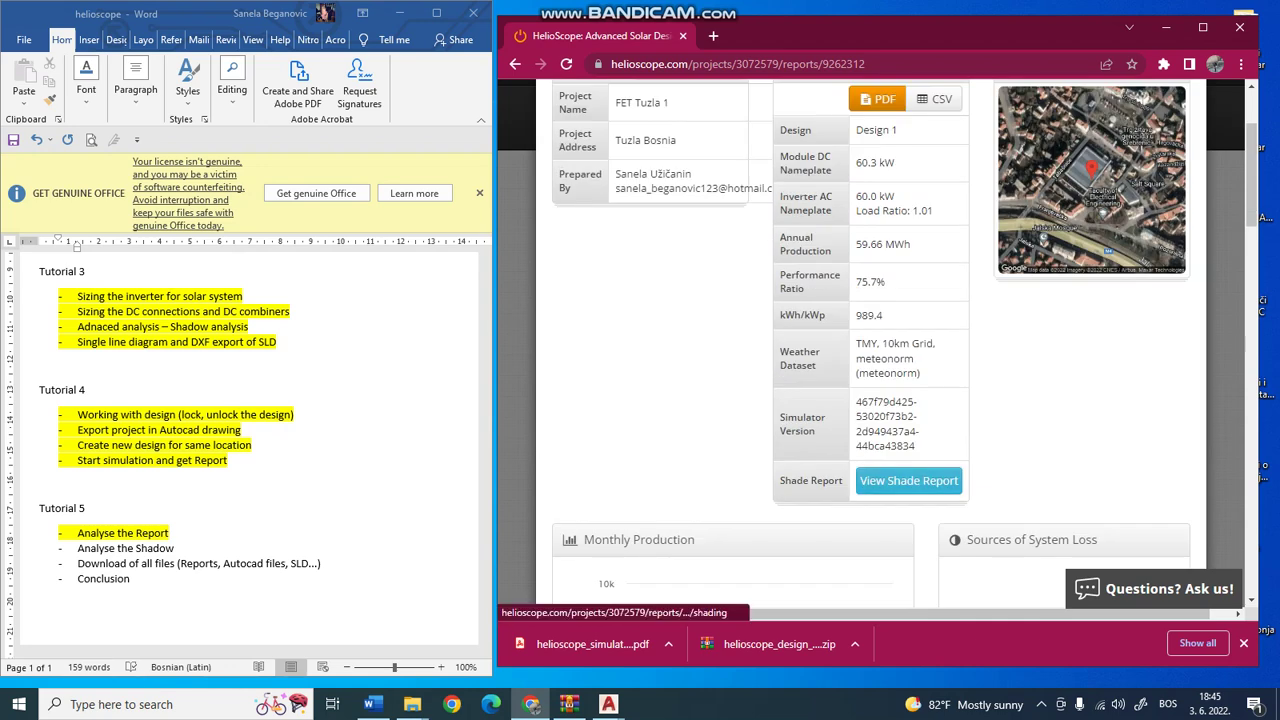
- Open the Design 1 Shading Report and review its heatmap, field-segment shading and monthly solar access
{"action": "left_click", "coordinate": [908, 480]}
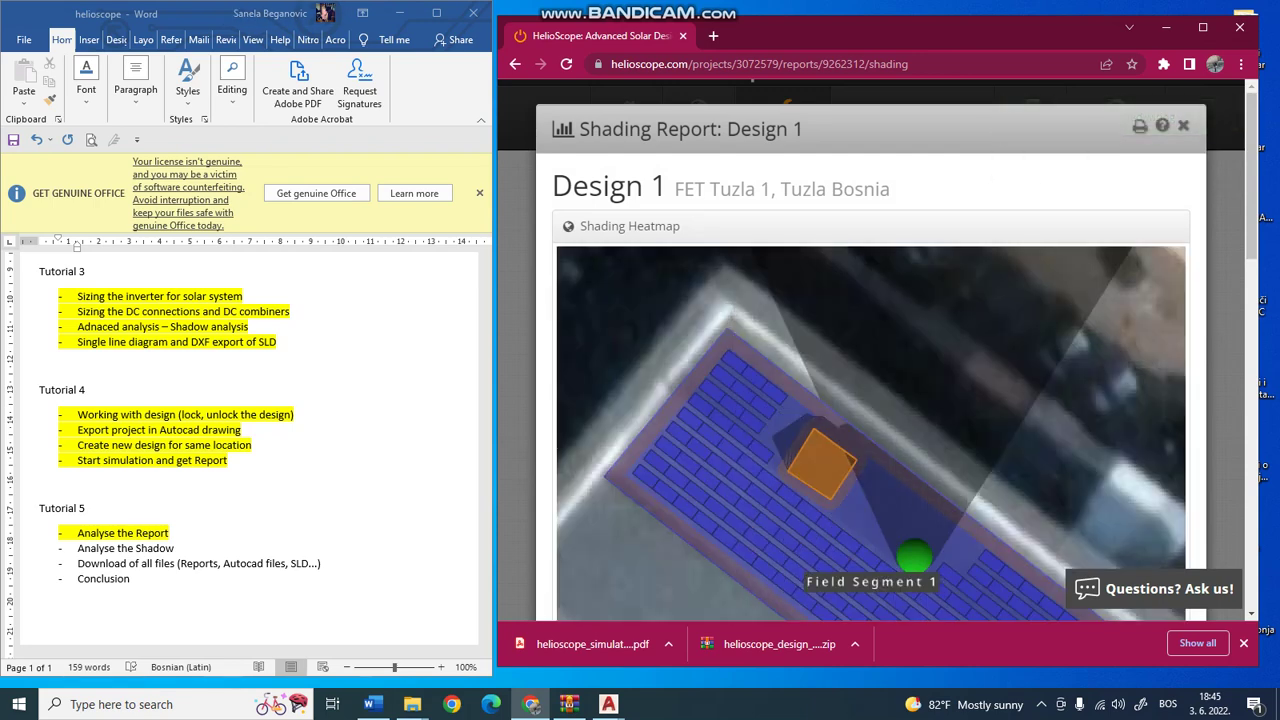
{"action": "scroll", "coordinate": [870, 350], "scroll_direction": "down", "scroll_amount": 3}
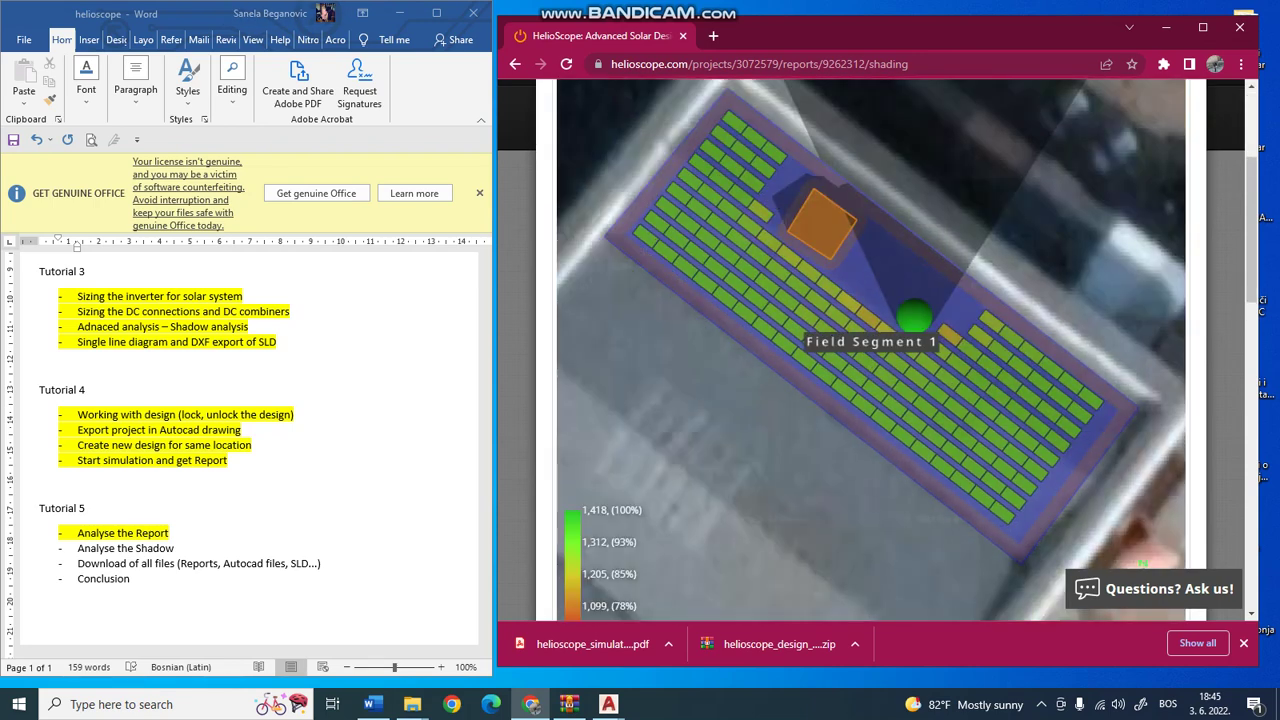
{"action": "scroll", "coordinate": [870, 350], "scroll_direction": "down", "scroll_amount": 2}
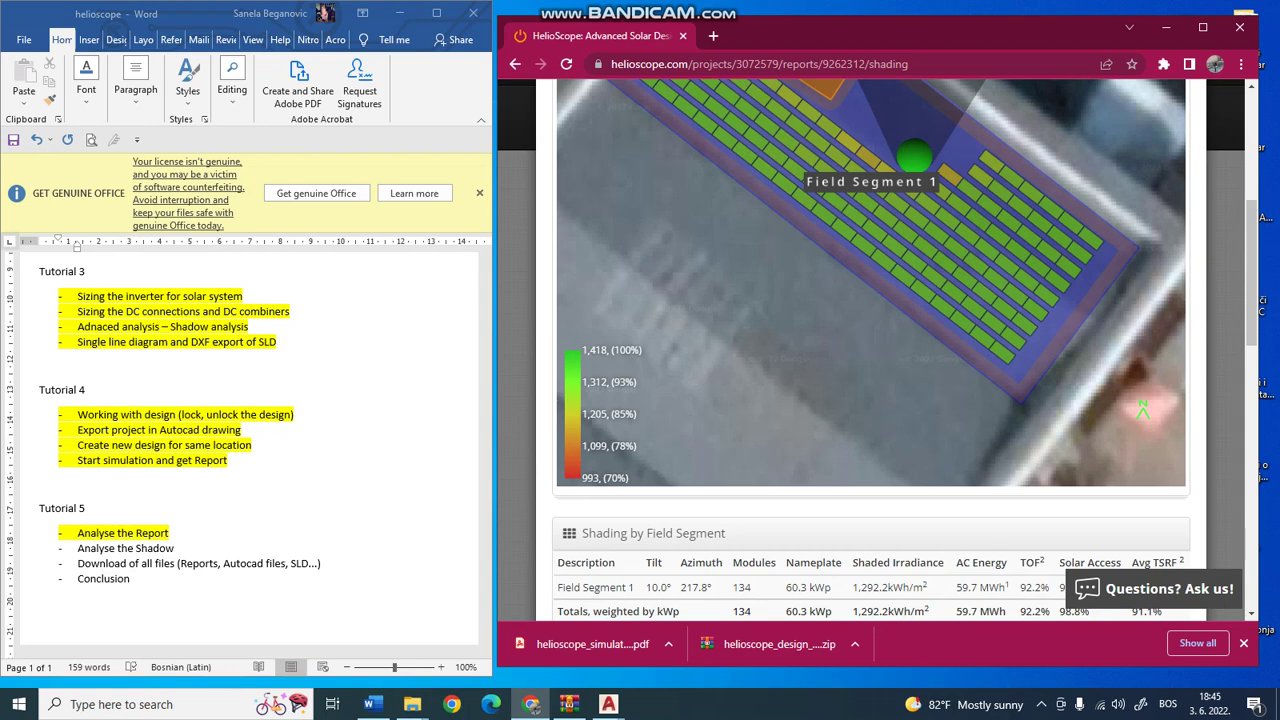
{"action": "scroll", "coordinate": [870, 330], "scroll_direction": "up", "scroll_amount": 1}
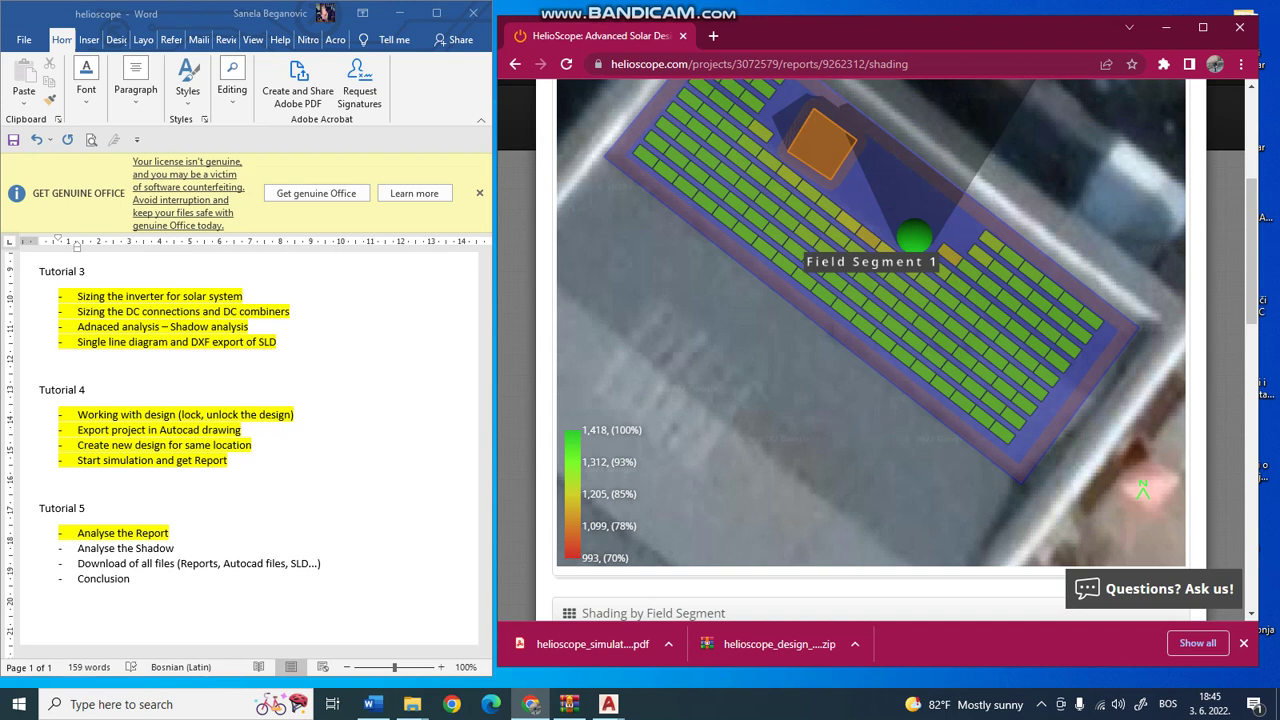
{"action": "scroll", "coordinate": [870, 330], "scroll_direction": "down", "scroll_amount": 5}
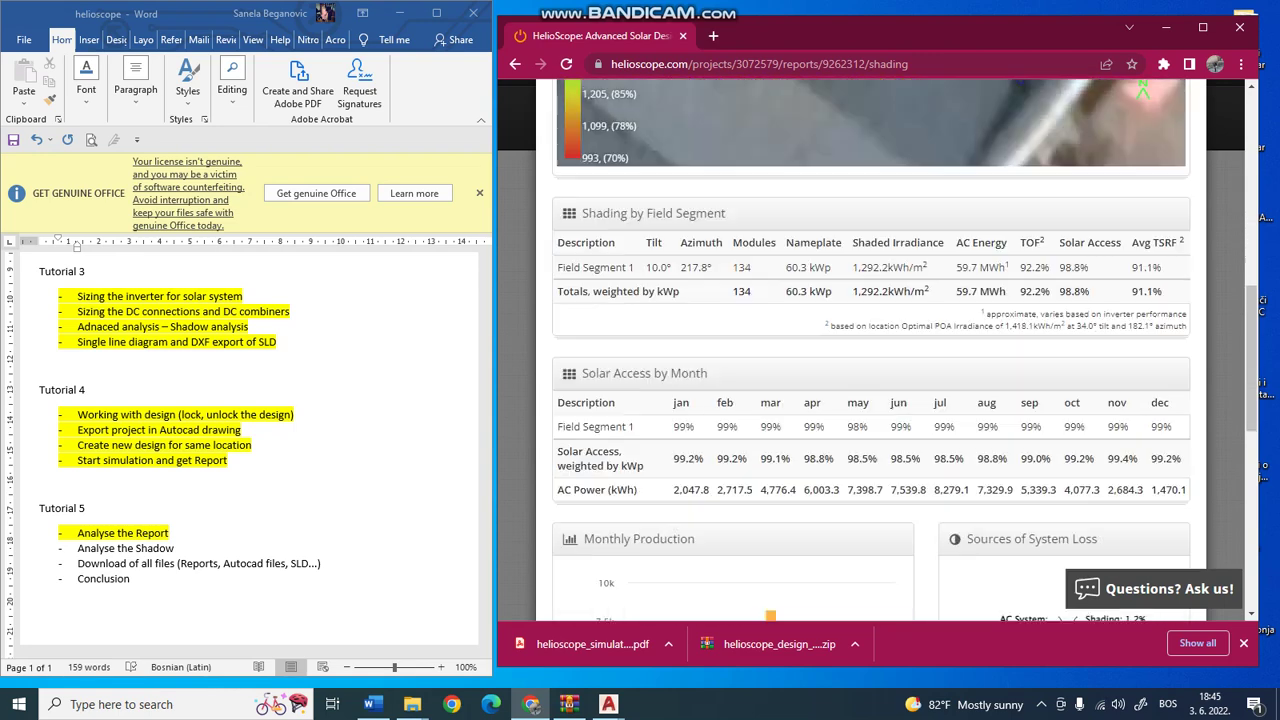
{"action": "scroll", "coordinate": [800, 420], "scroll_direction": "down", "scroll_amount": 2}
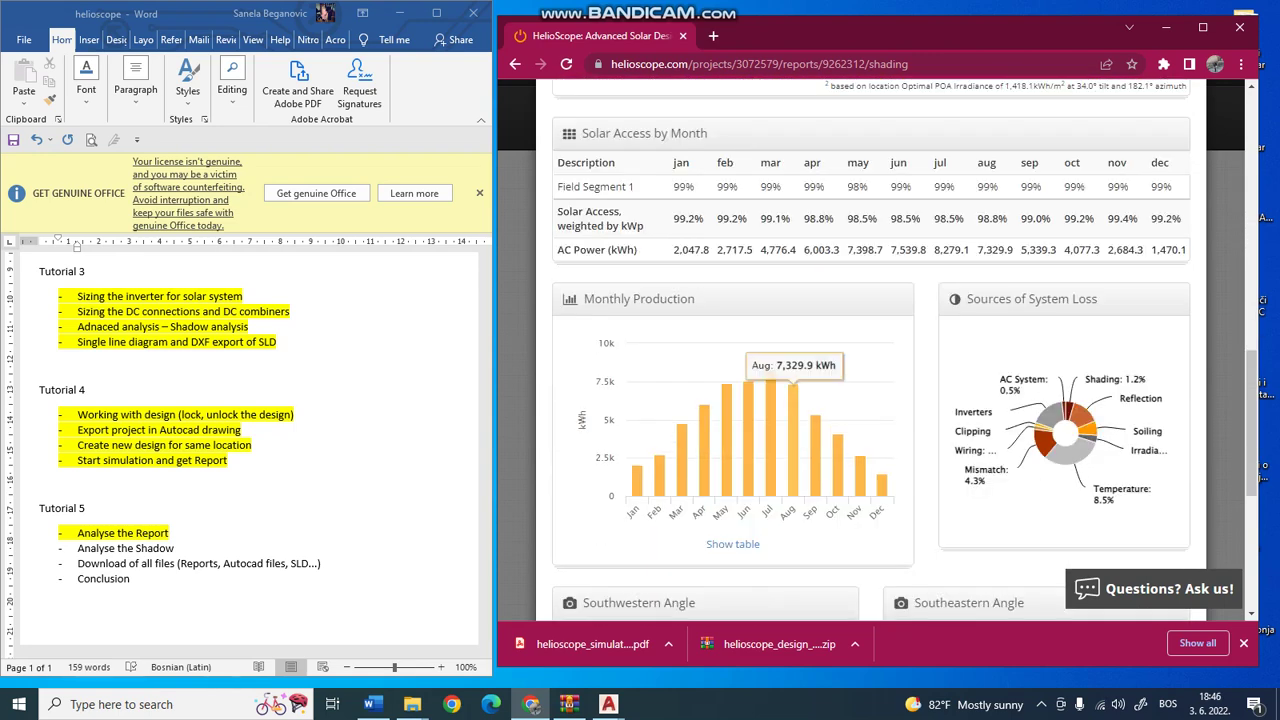
{"action": "mouse_move", "coordinate": [746, 436]}
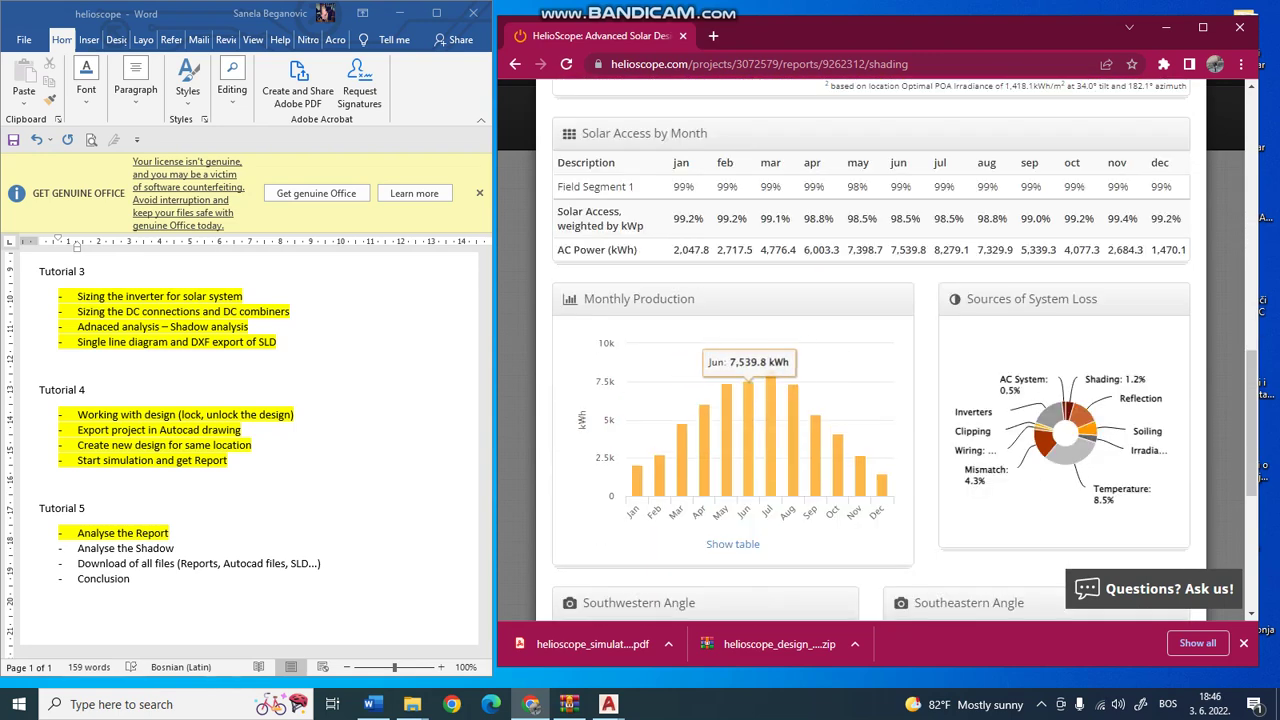
{"action": "scroll", "coordinate": [746, 436], "scroll_direction": "down", "scroll_amount": 4}
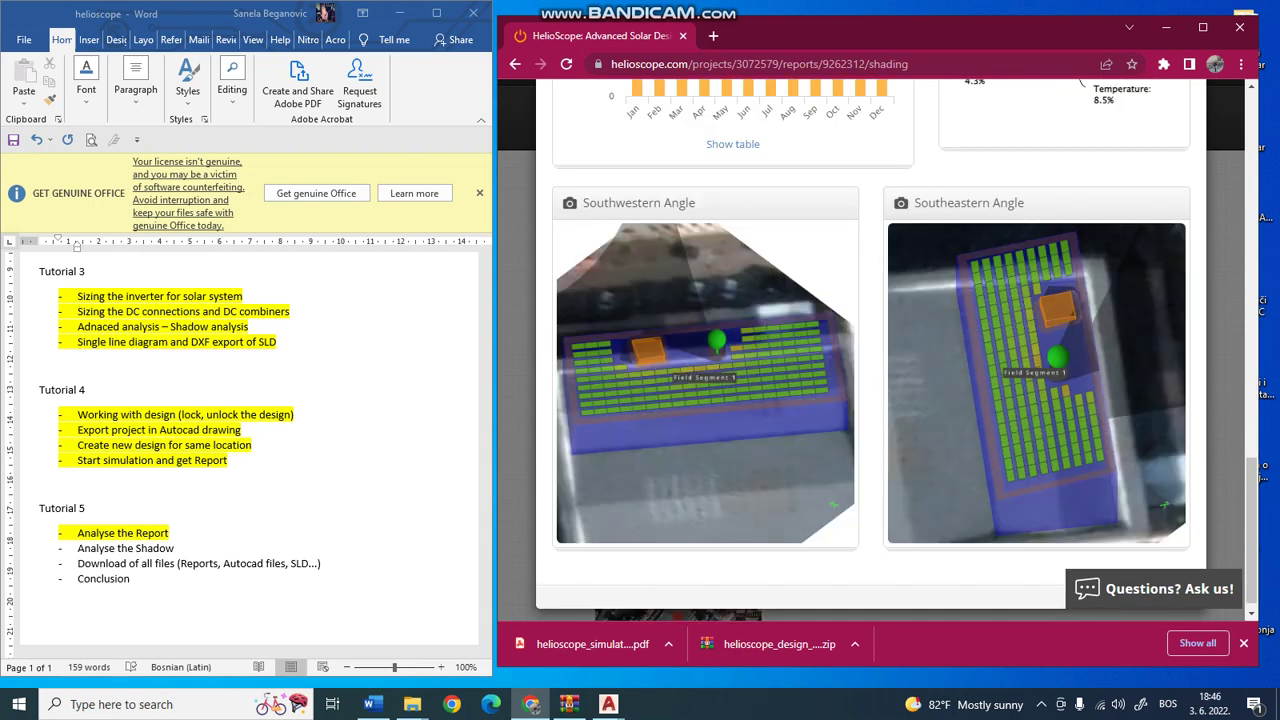
{"action": "scroll", "coordinate": [894, 350], "scroll_direction": "down", "scroll_amount": 1}
{"action": "scroll", "coordinate": [870, 350], "scroll_direction": "up", "scroll_amount": 5}
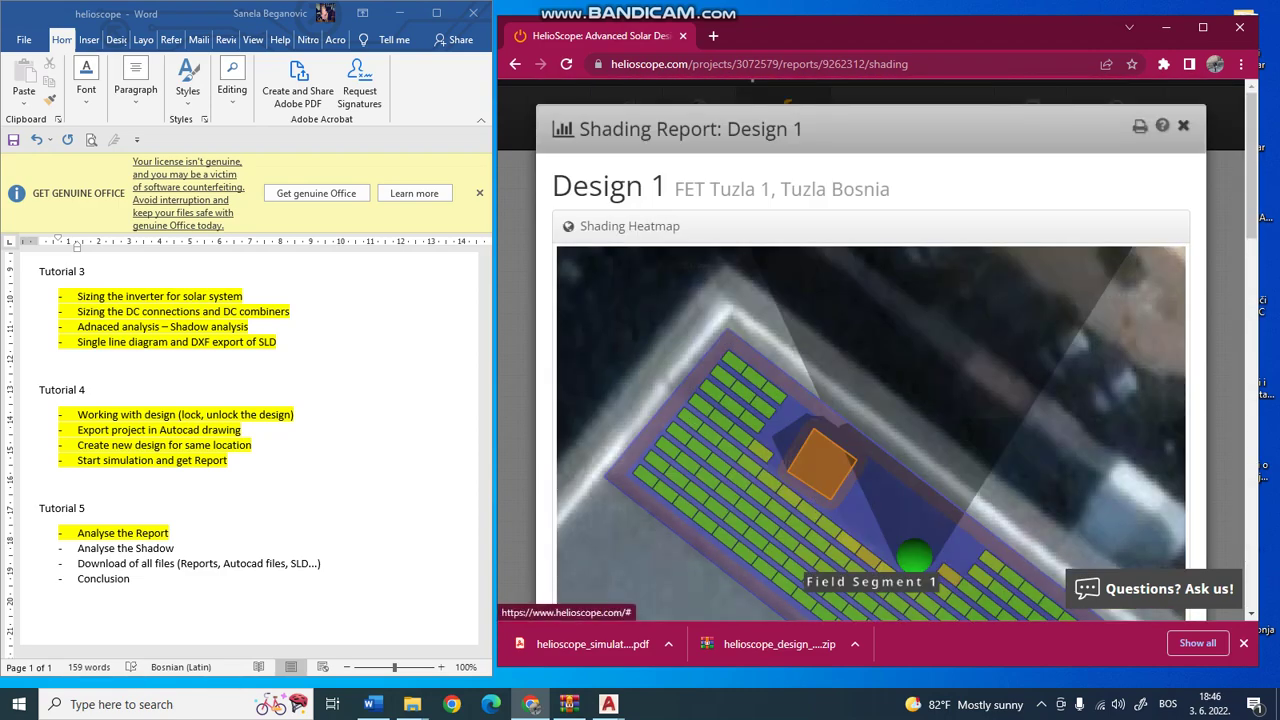
- Close the shading report and highlight 'Analyse the Shadow' in yellow in Word
{"action": "left_click", "coordinate": [1183, 125]}
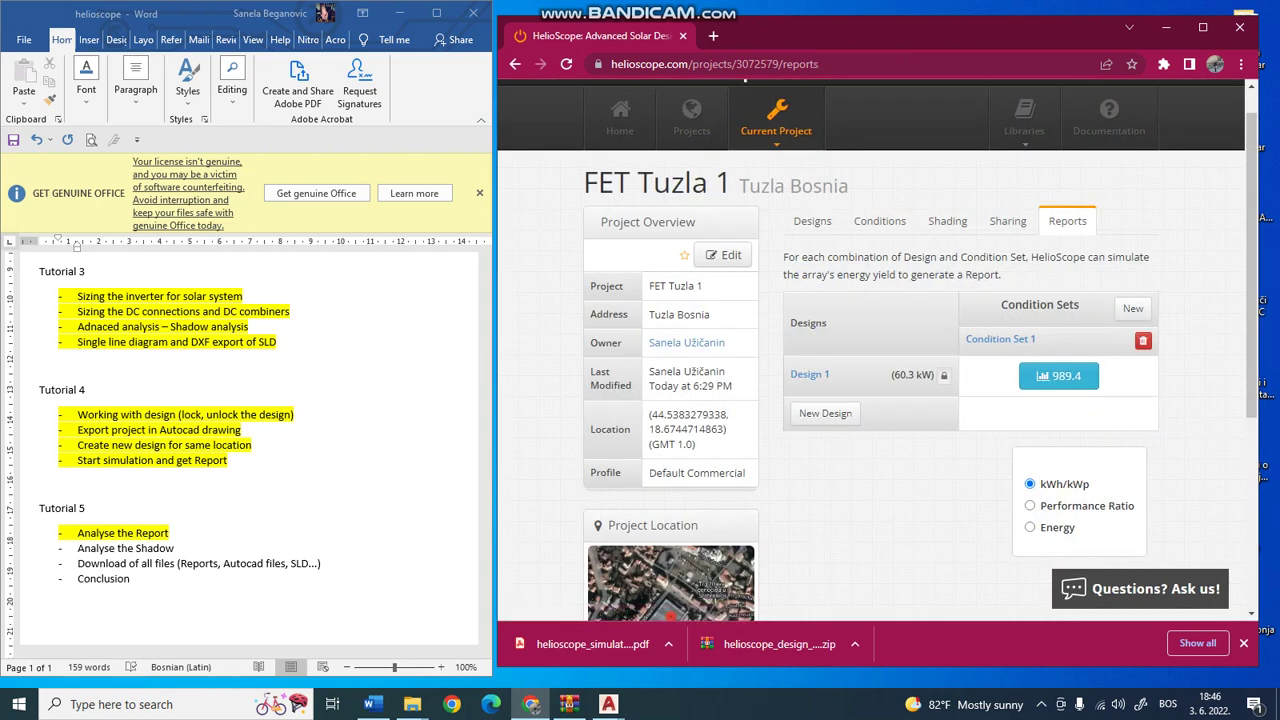
{"action": "left_click_drag", "start_coordinate": [180, 548], "coordinate": [77, 548]}
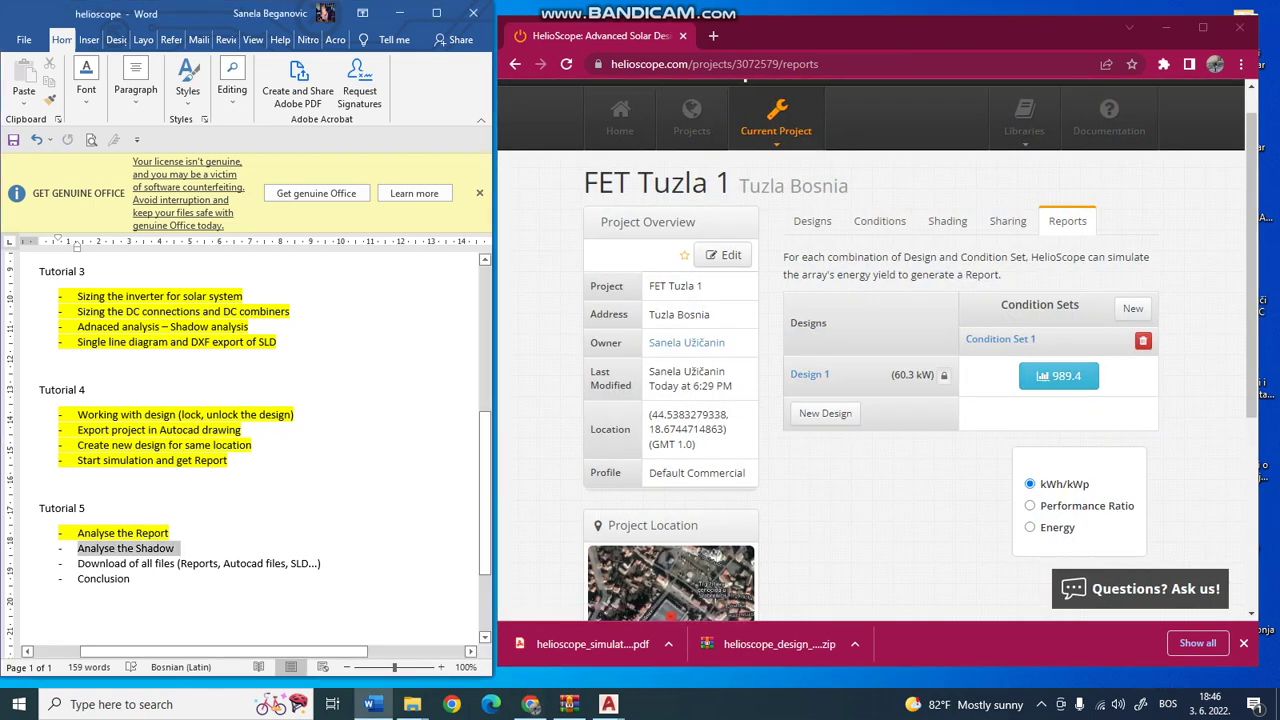
{"action": "left_click", "coordinate": [86, 85]}
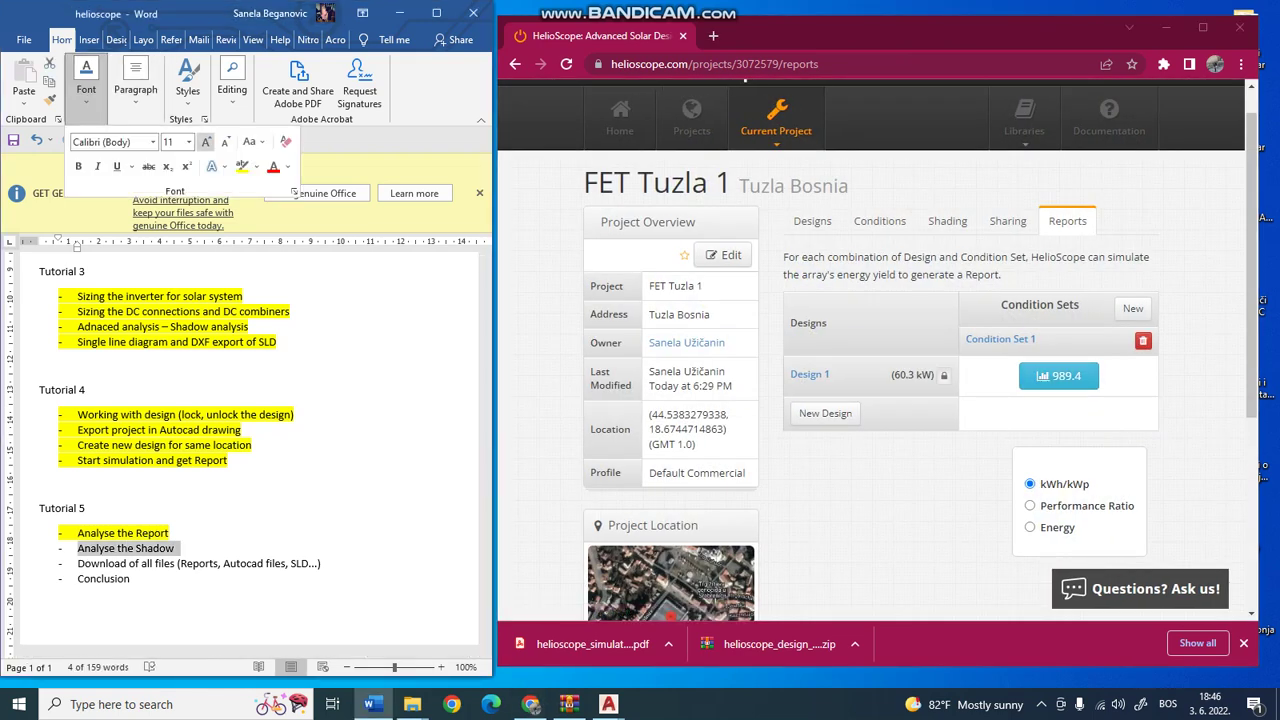
{"action": "left_click", "coordinate": [248, 166]}
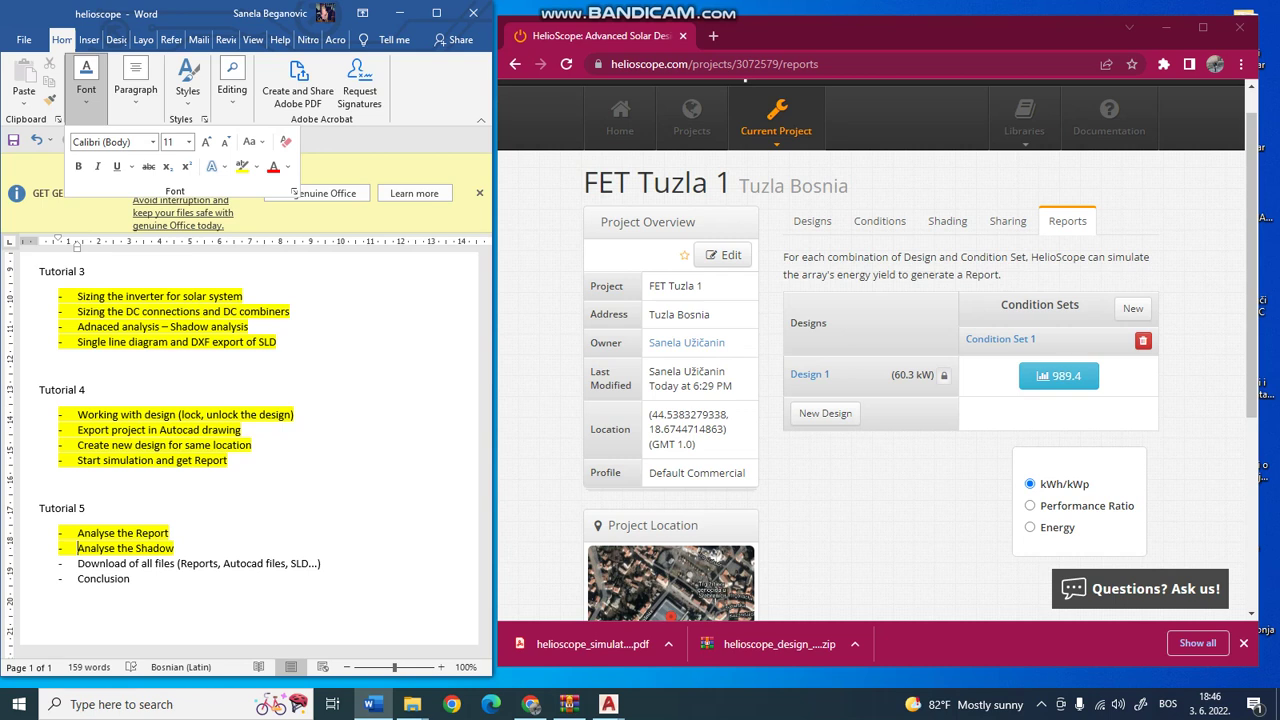
{"action": "key", "text": "Escape"}
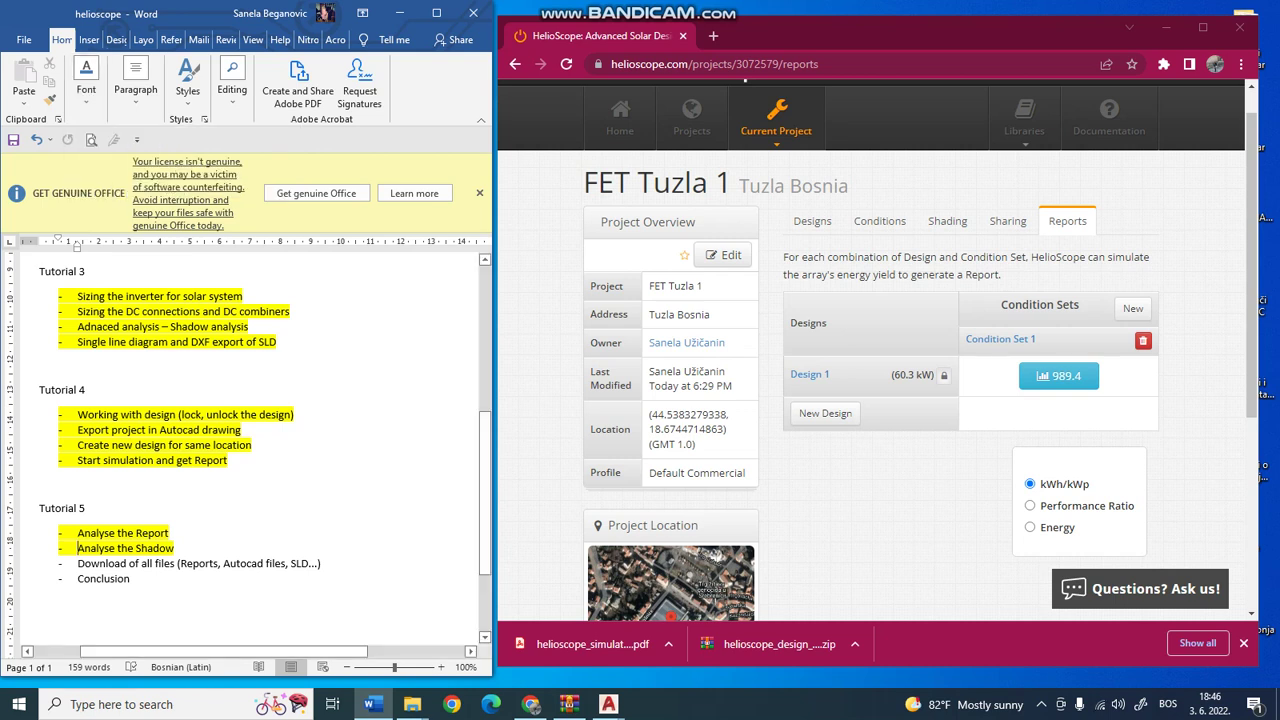
- Select the 'Download of all files' checklist line in Word
{"action": "key", "text": "Down"}
{"action": "key", "text": "End"}
{"action": "key", "text": "shift+Home"}
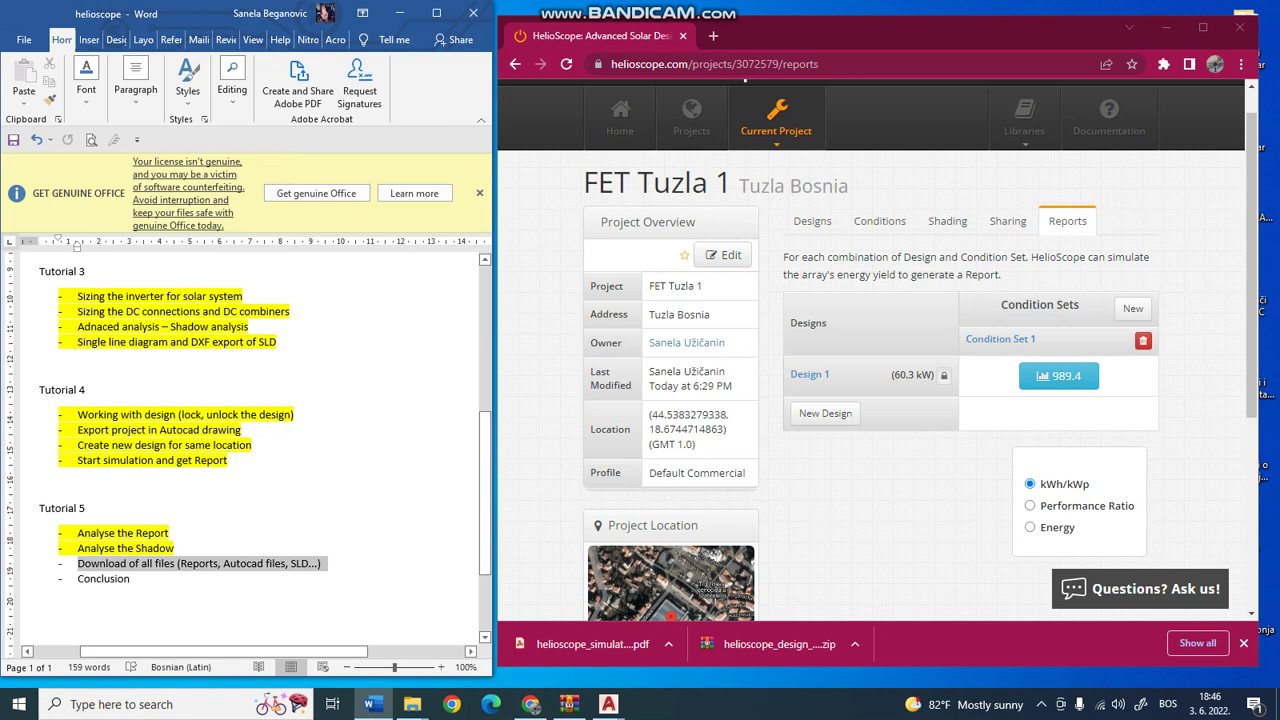
{"action": "left_click", "coordinate": [86, 80]}
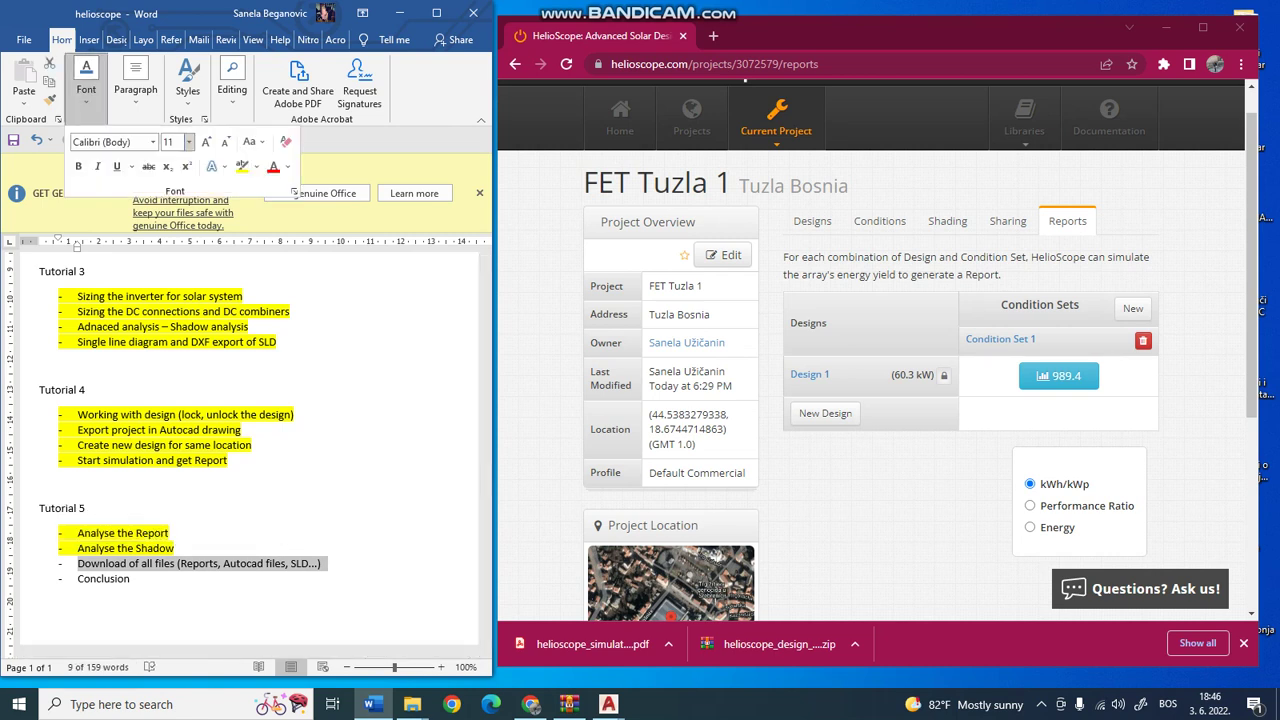
- Highlight the 'Download of all files' line in yellow
{"action": "left_click", "coordinate": [242, 166]}
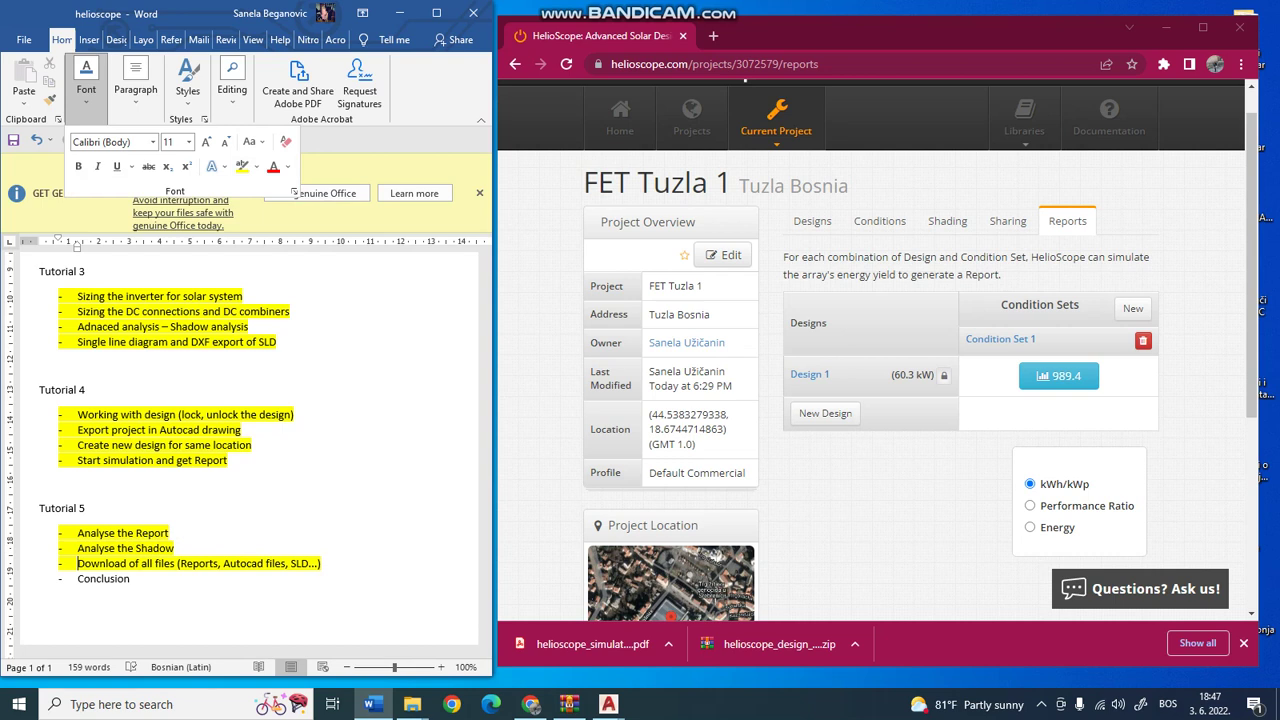
- Show the Design 1 result as performance ratio (75.7%) on the Reports tab
{"action": "left_click", "coordinate": [1030, 505]}
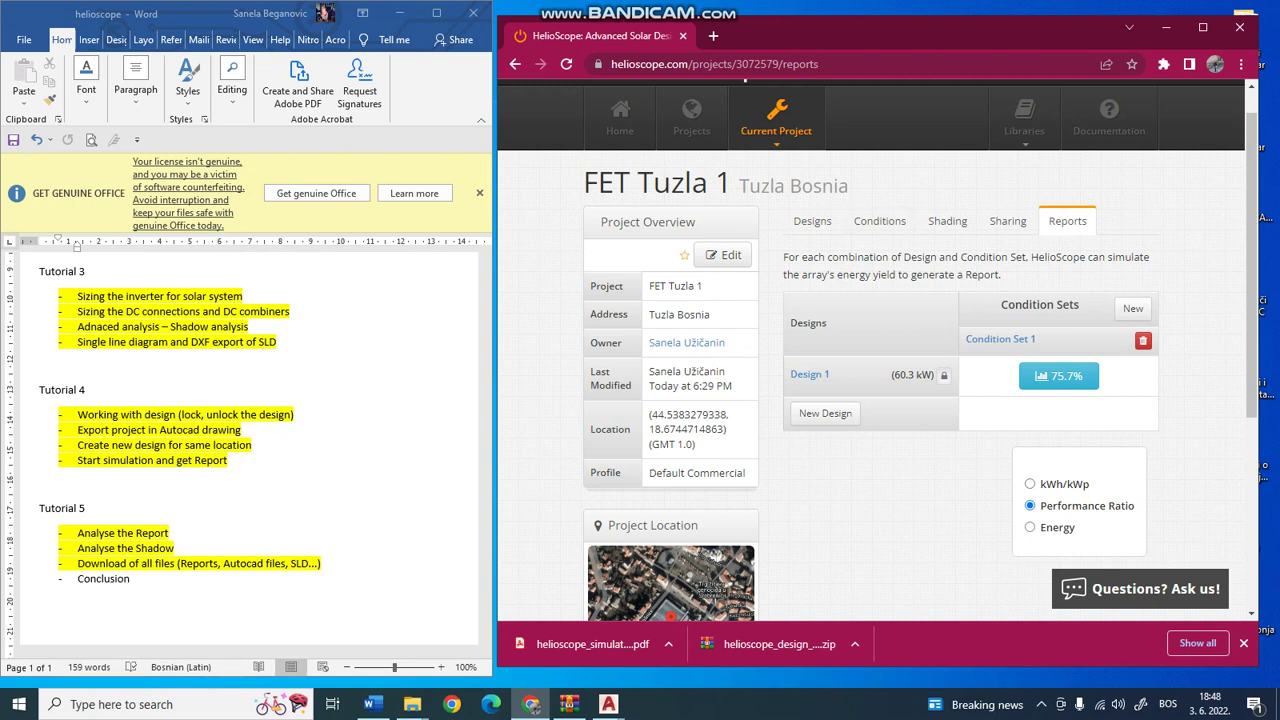
- Highlight the Tutorial 5 'Conclusion' item in yellow
{"action": "left_click", "coordinate": [110, 579]}
{"action": "left_click_drag", "start_coordinate": [77, 579], "coordinate": [140, 579]}
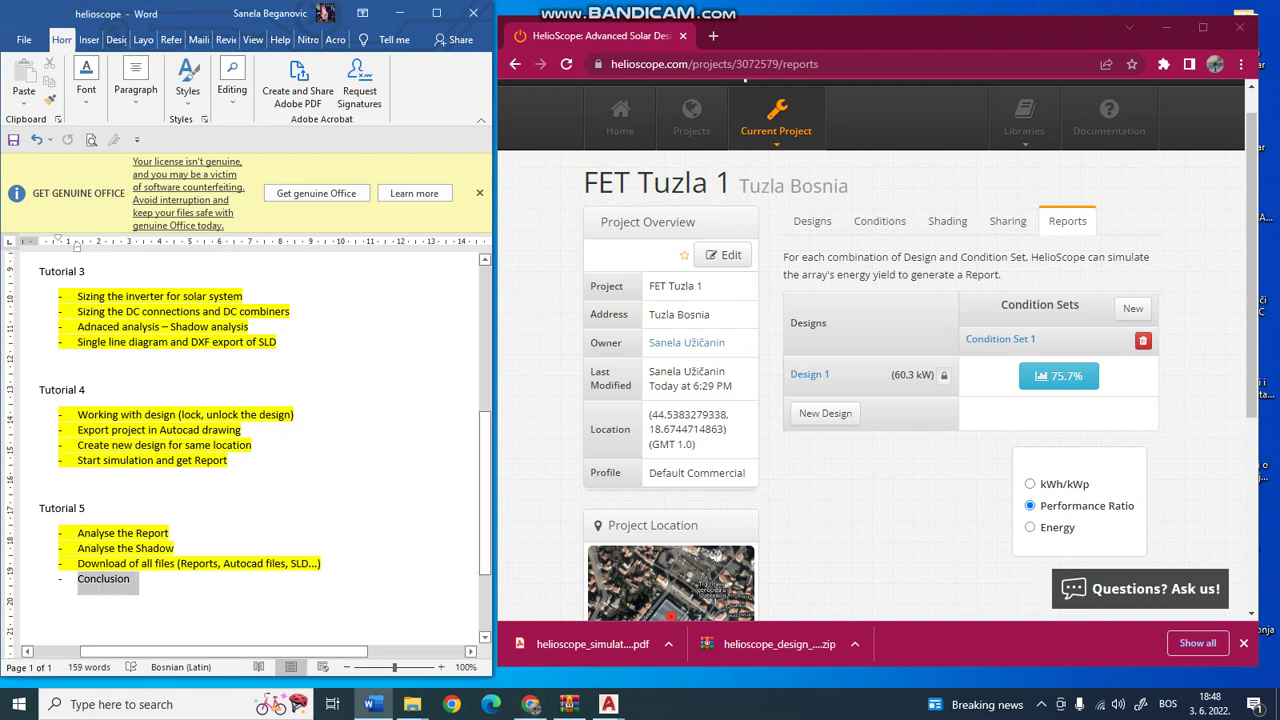
{"action": "left_click", "coordinate": [86, 82]}
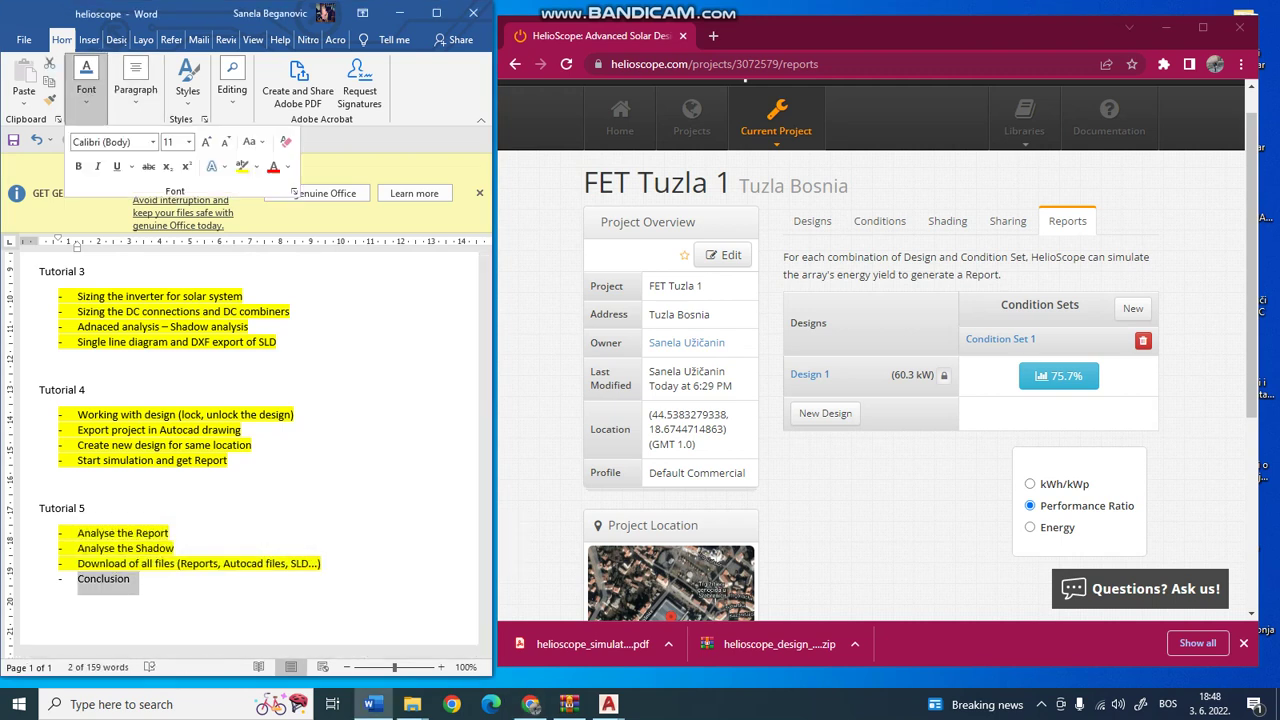
{"action": "left_click", "coordinate": [242, 166]}
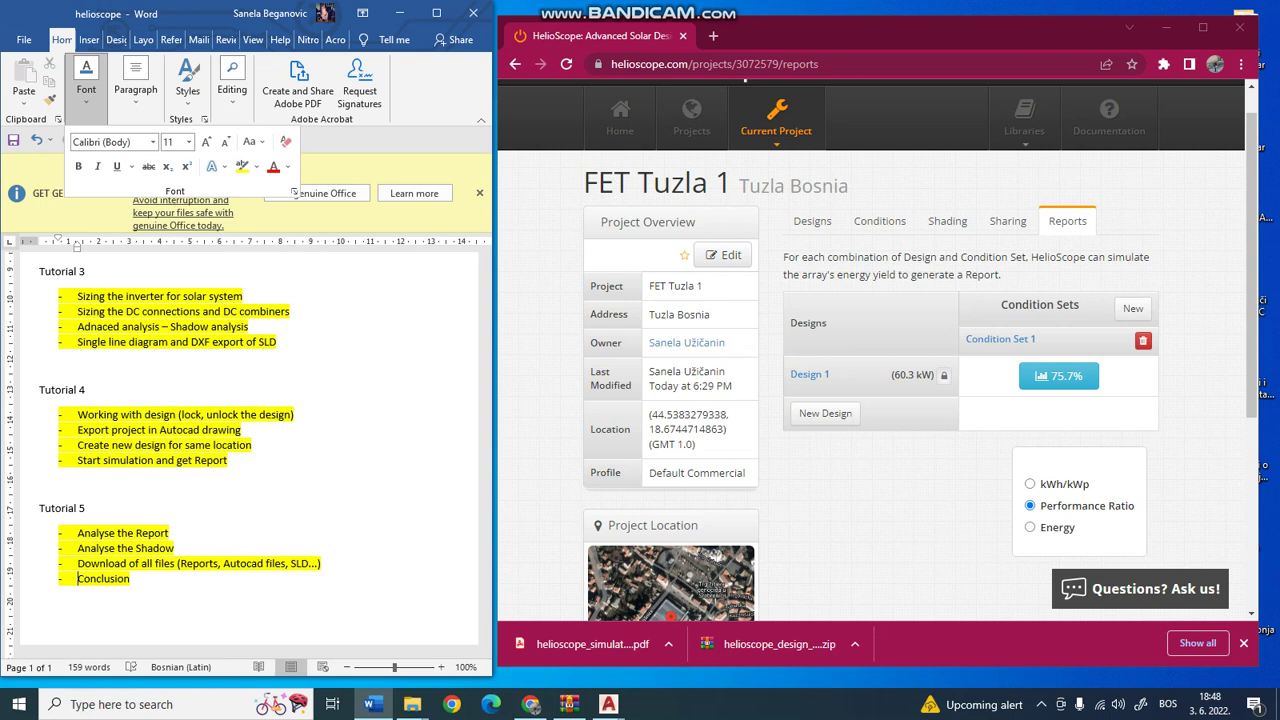
{"action": "key", "text": "Escape"}
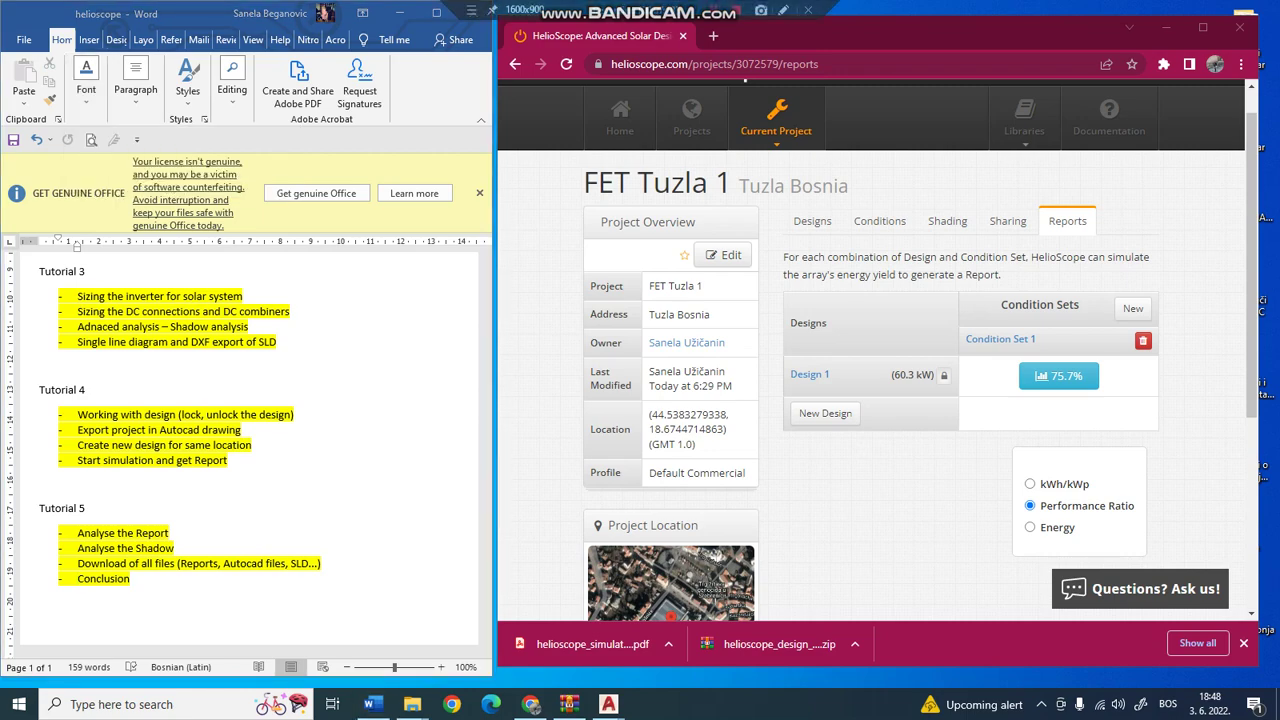